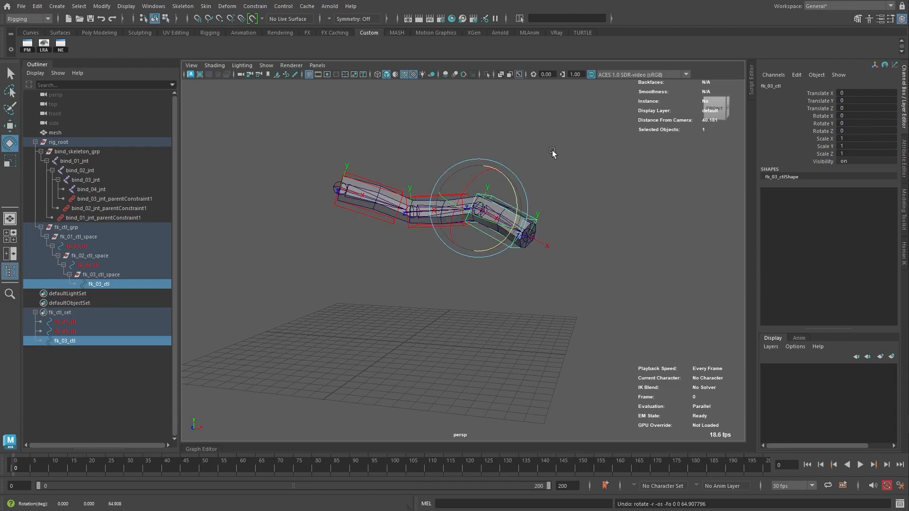
pyautogui.moveTo(71, 151); pyautogui.dragTo(115, 285)
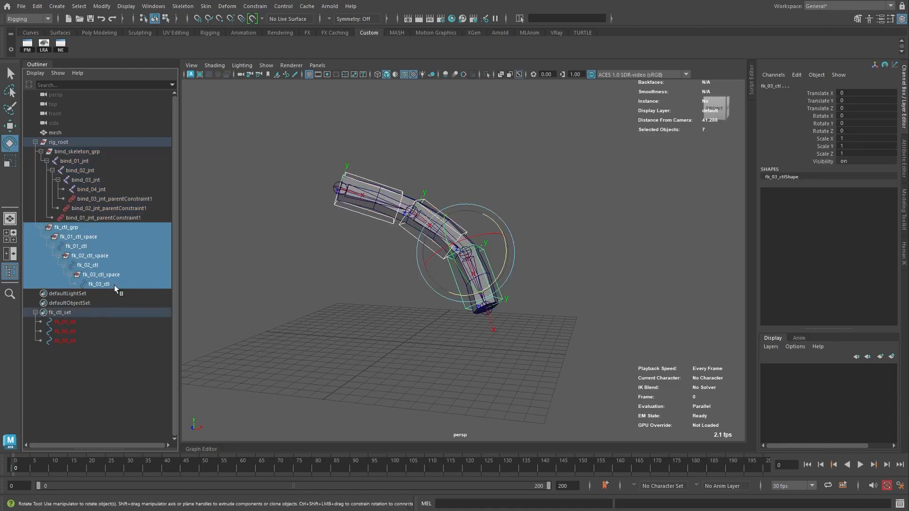
pyautogui.click(271, 240)
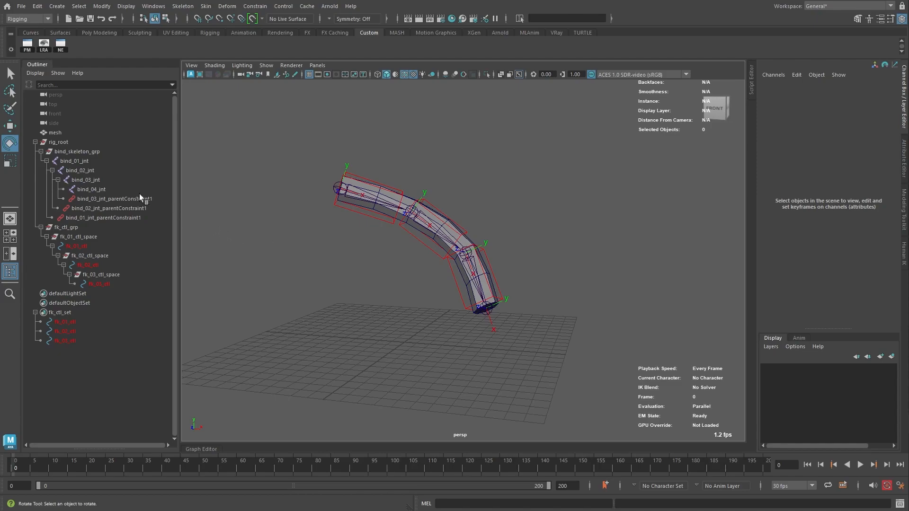
# - Duplicate bind_skeleton_grp and delete the three copied parent constraints from the duplicate's joint chain
pyautogui.click(76, 152)
pyautogui.hotkey('ctrl', 'd')
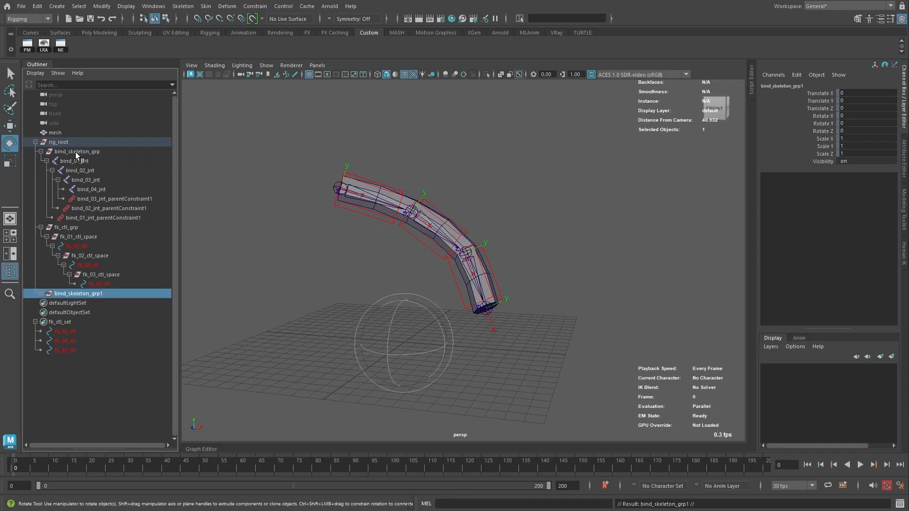
pyautogui.click(40, 294)
pyautogui.click(46, 303)
pyautogui.click(52, 312)
pyautogui.click(58, 322)
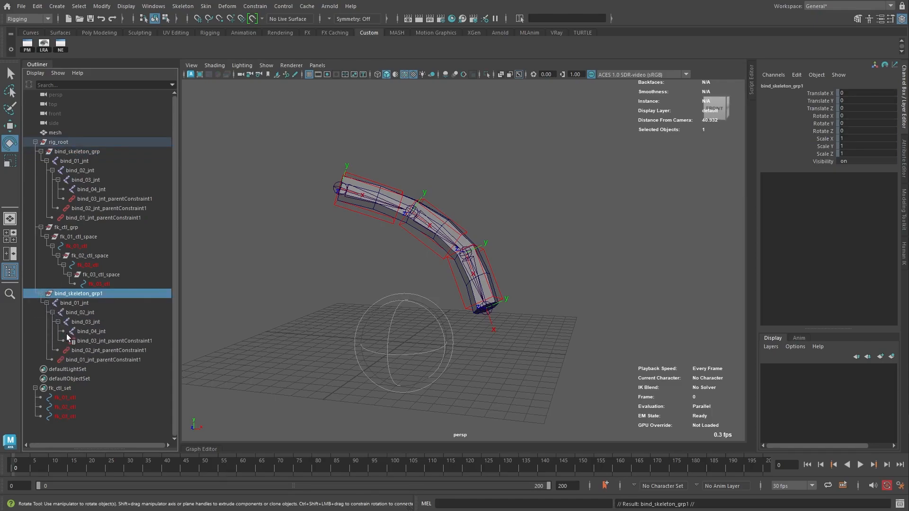
pyautogui.moveTo(83, 340); pyautogui.dragTo(82, 360)
pyautogui.press('Delete')
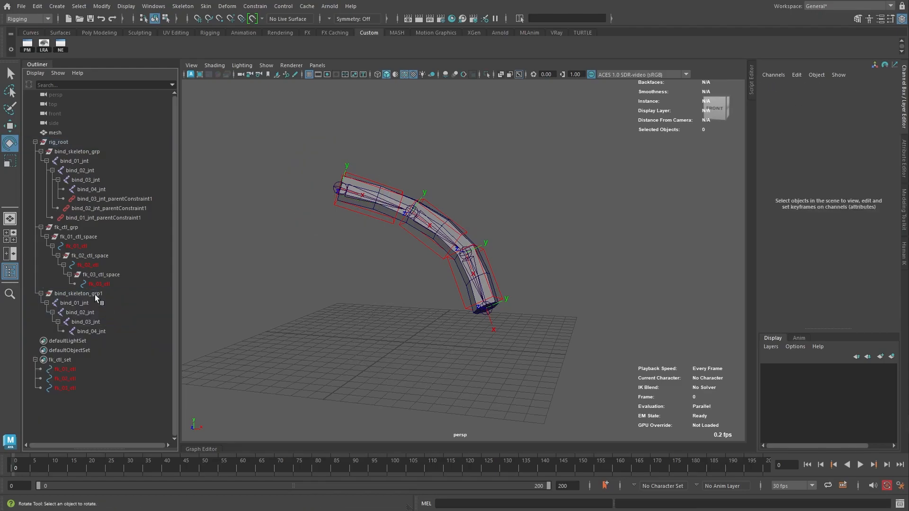
# - Rename the duplicated skeleton group as dynamics_grp
pyautogui.doubleClick(96, 294)
pyautogui.write('dynamic')
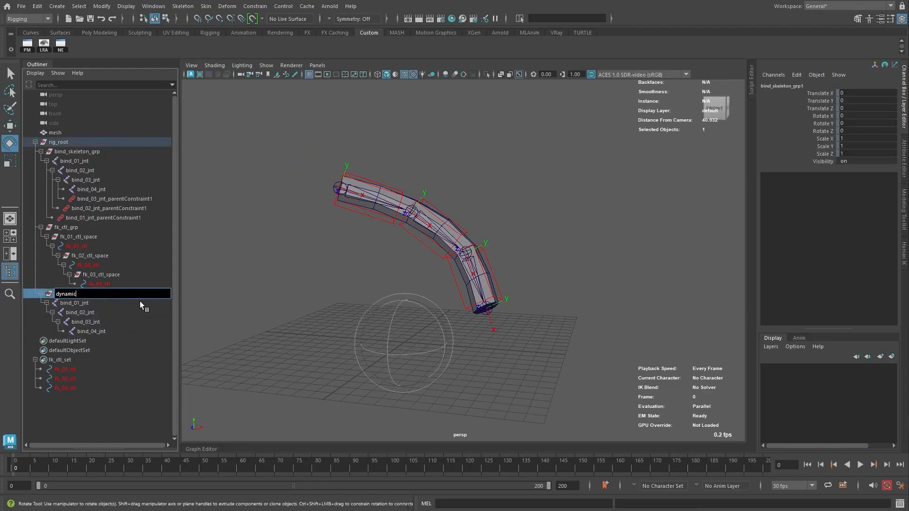
pyautogui.write('s_grp')
pyautogui.press('Return')
# - Rename the first two joints of the duplicated chain as dynamics_01_jnt and dynamics_02_jnt
pyautogui.doubleClick(140, 303)
pyautogui.press('Home')
pyautogui.write('dynamics')
pyautogui.press('Delete')
pyautogui.press('Delete')
pyautogui.press('Delete')
pyautogui.press('Delete')
pyautogui.press('Return')
pyautogui.click(87, 314)
pyautogui.doubleClick(87, 314)
pyautogui.press('Home')
pyautogui.write('dynamics')
pyautogui.press('Delete')
pyautogui.press('Delete')
pyautogui.press('Delete')
pyautogui.press('Delete')
pyautogui.press('Return')
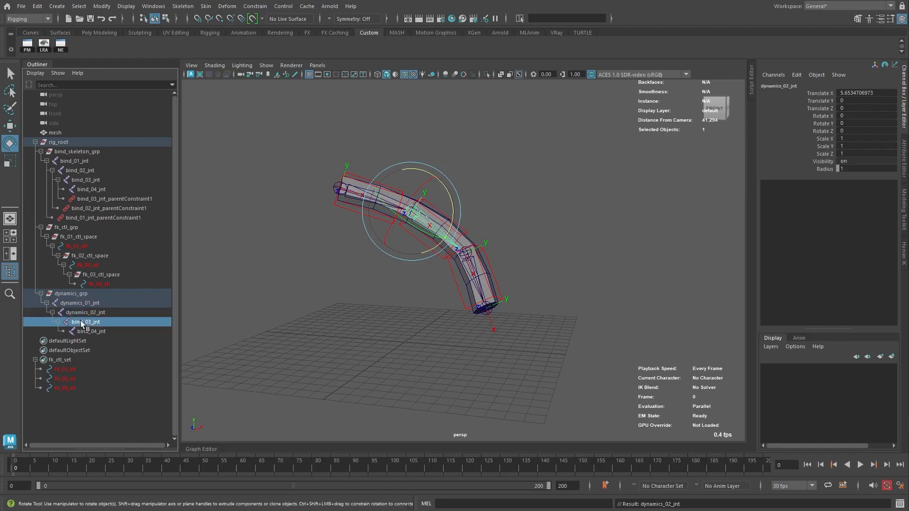
# - Rename the last two joints of the duplicated chain as dynamics_03_jnt and dynamics_04_jnt
pyautogui.doubleClick(80, 323)
pyautogui.press('Home')
pyautogui.write('dynamics')
pyautogui.press('Delete')
pyautogui.press('Delete')
pyautogui.press('Delete')
pyautogui.press('Delete')
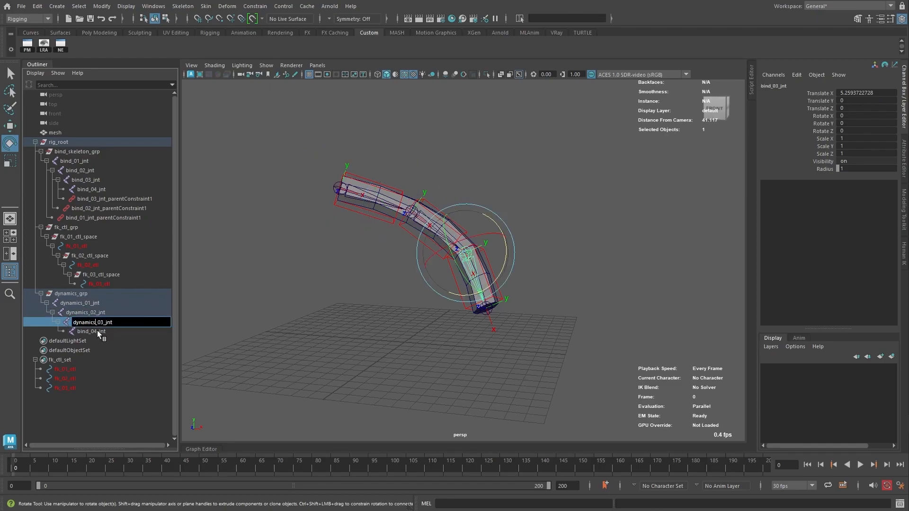
pyautogui.press('Return')
pyautogui.doubleClick(100, 331)
pyautogui.press('Home')
pyautogui.write('dynamics')
pyautogui.press('Delete')
pyautogui.press('Delete')
pyautogui.press('Delete')
pyautogui.press('Delete')
pyautogui.press('Return')
pyautogui.click(255, 337)
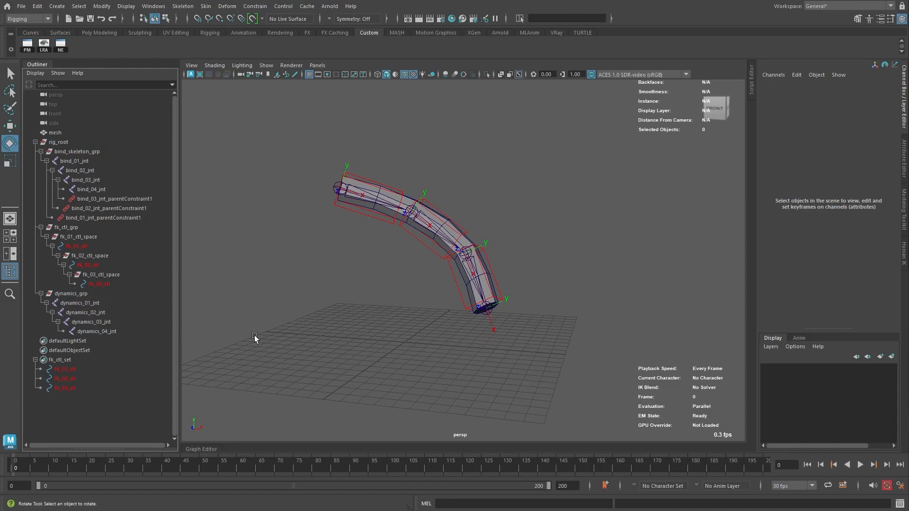
# - Run the boneDynamicsNode connection script on dynamics_01_jnt through dynamics_04_jnt, selected in order from root to tip
pyautogui.click(753, 69)
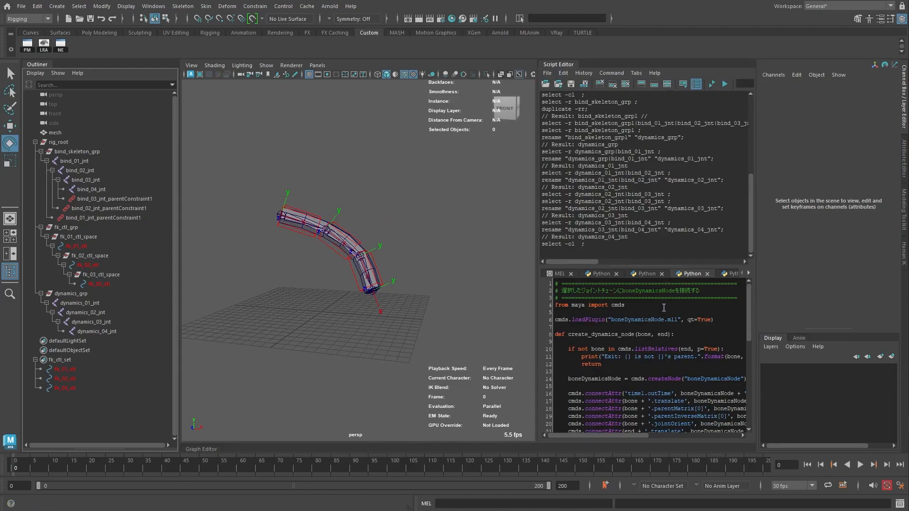
pyautogui.scroll(-10, 663, 307)
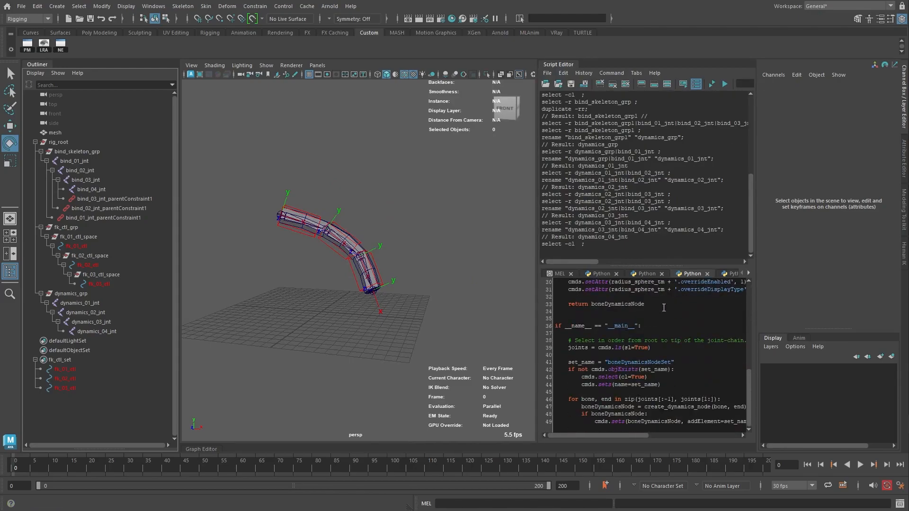
pyautogui.scroll(10, 664, 307)
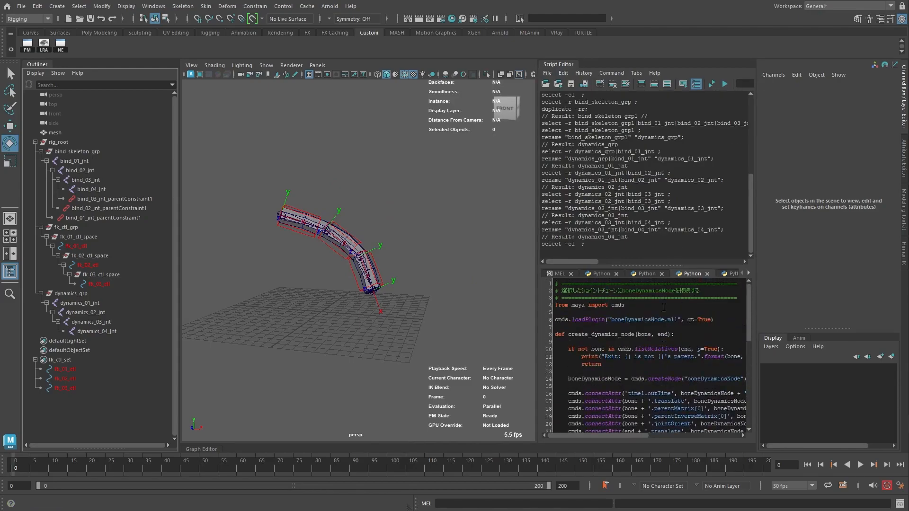
pyautogui.click(79, 303)
pyautogui.keyDown('shift'); pyautogui.moveTo(80, 314); pyautogui.dragTo(92, 330); pyautogui.keyUp('shift')
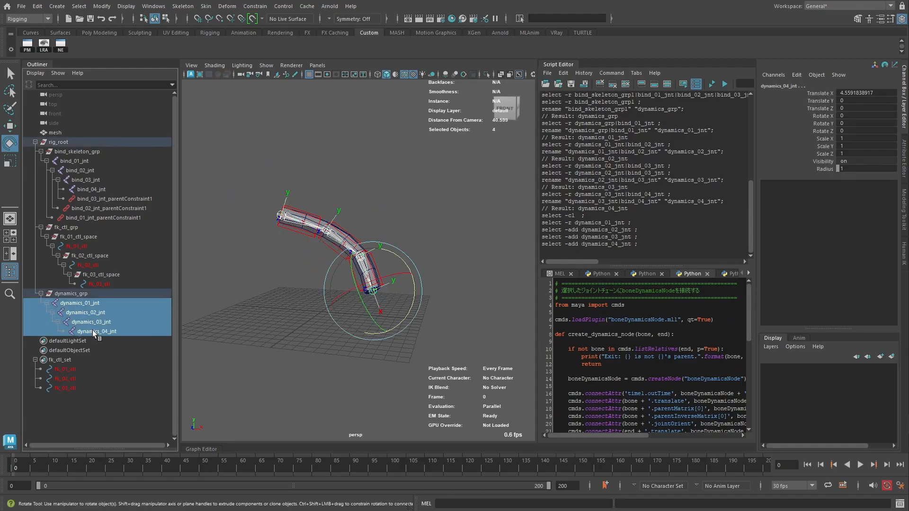
pyautogui.click(712, 85)
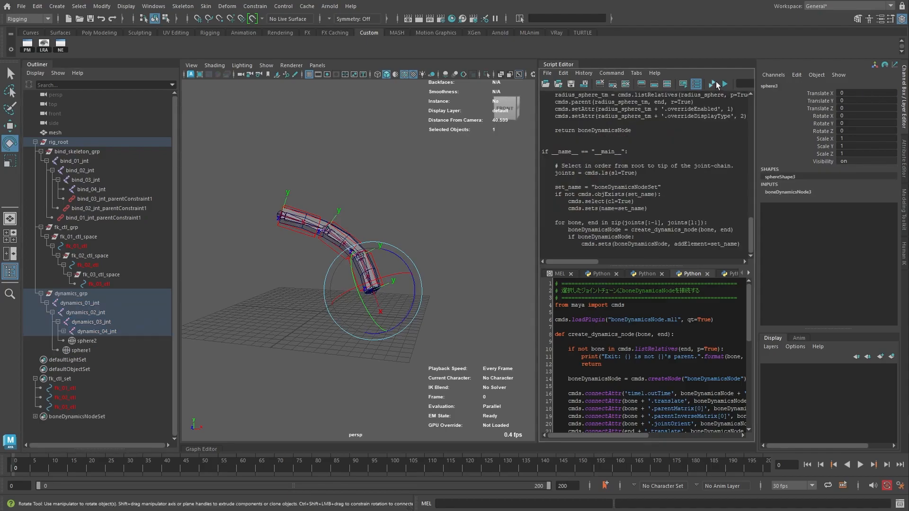
# - Go to frame 2, try moving rig_root upward to test the joint dynamics, and undo the move
pyautogui.click(64, 331)
pyautogui.click(22, 468)
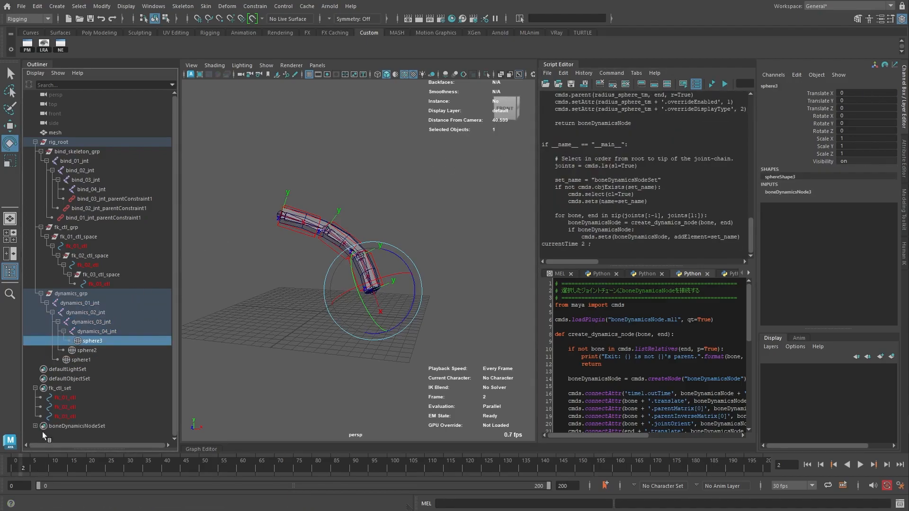
pyautogui.click(59, 143)
pyautogui.press('w')
pyautogui.moveTo(321, 299); pyautogui.dragTo(326, 180)
pyautogui.hotkey('ctrl', 'z')
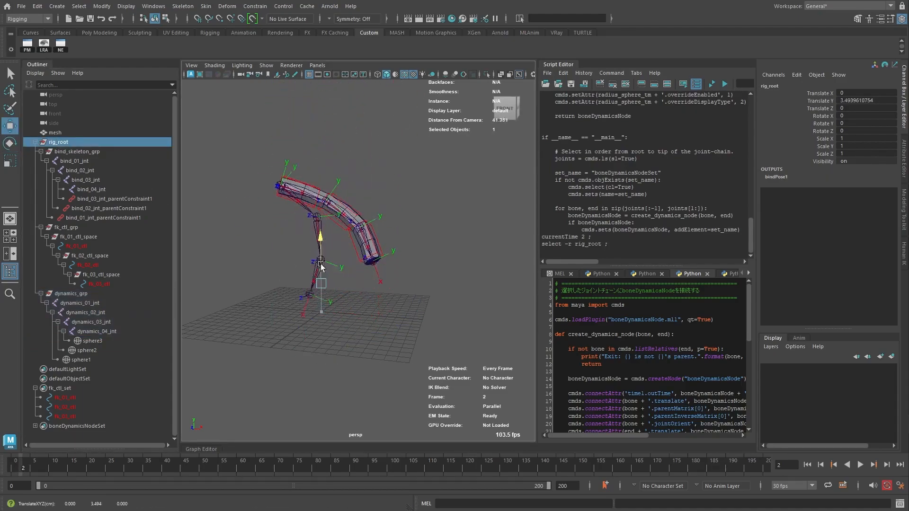
# - Set the radius of the four dynamics joints to 0.5 and return to frame 0
pyautogui.moveTo(86, 303); pyautogui.dragTo(109, 330)
pyautogui.click(853, 169)
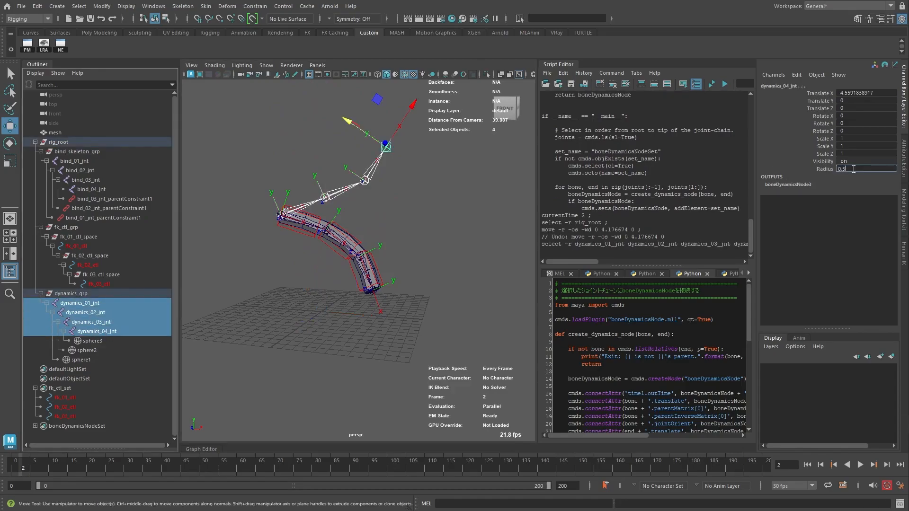
pyautogui.write('0.5')
pyautogui.press('Return')
pyautogui.click(439, 221)
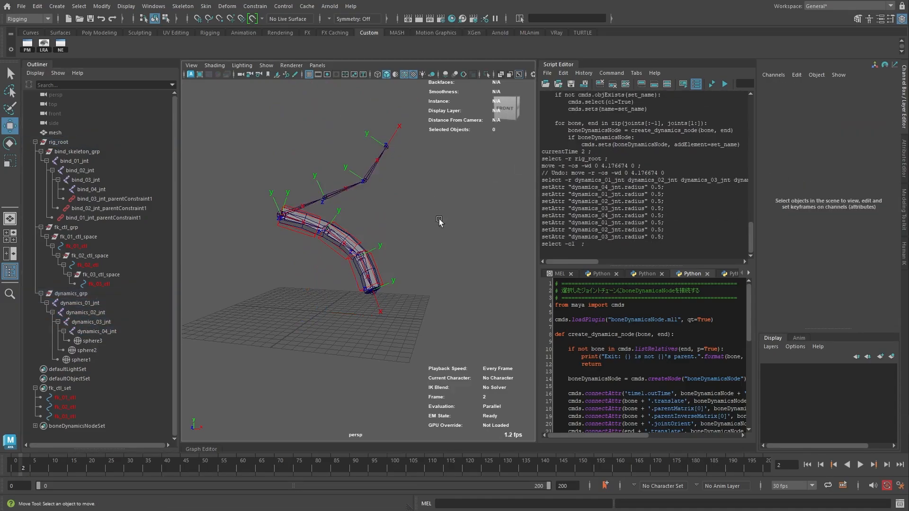
pyautogui.click(807, 465)
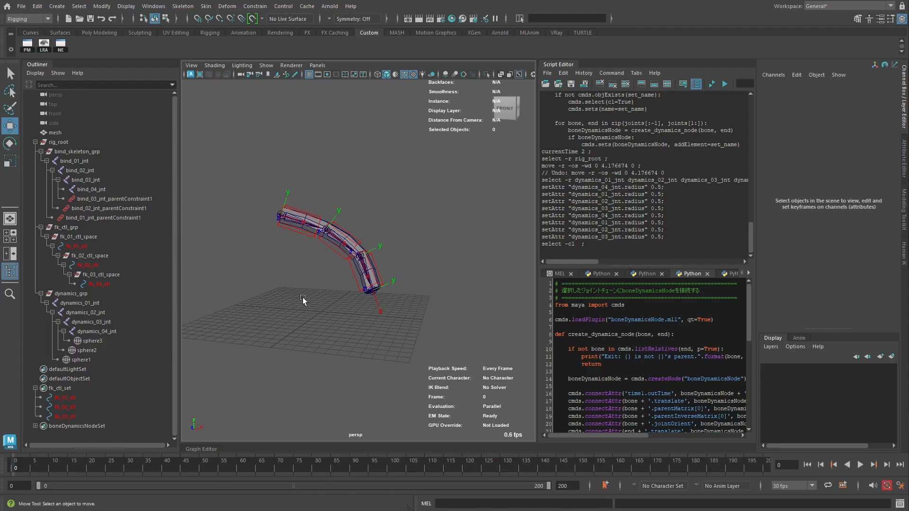
# - Add a keyable float attribute named dynamics_intensity to rig_root, with minimum 0 and maximum 1
pyautogui.click(51, 142)
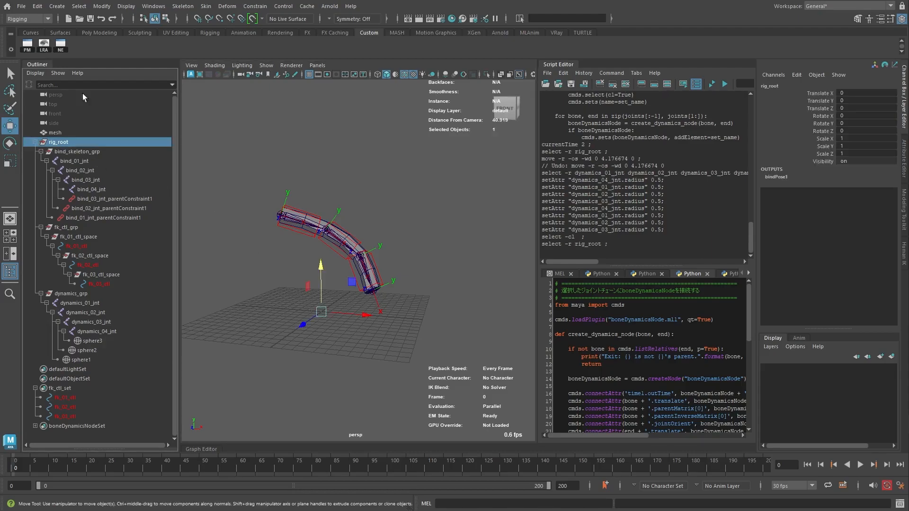
pyautogui.click(102, 6)
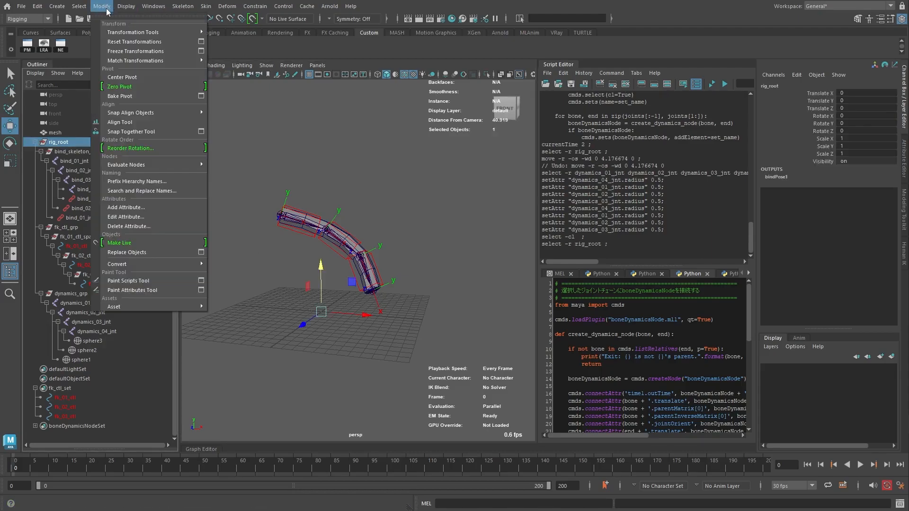
pyautogui.click(120, 206)
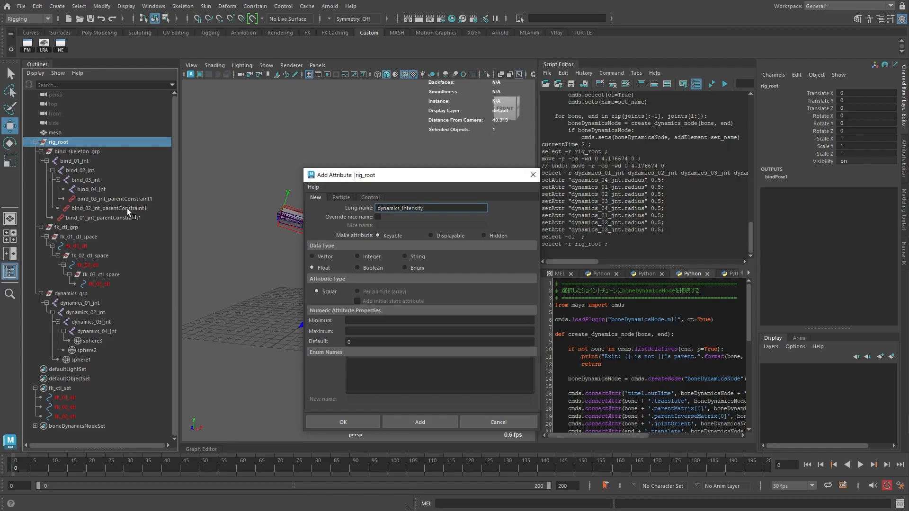
pyautogui.click(365, 321)
pyautogui.write('0')
pyautogui.click(366, 331)
pyautogui.write('1')
pyautogui.click(344, 422)
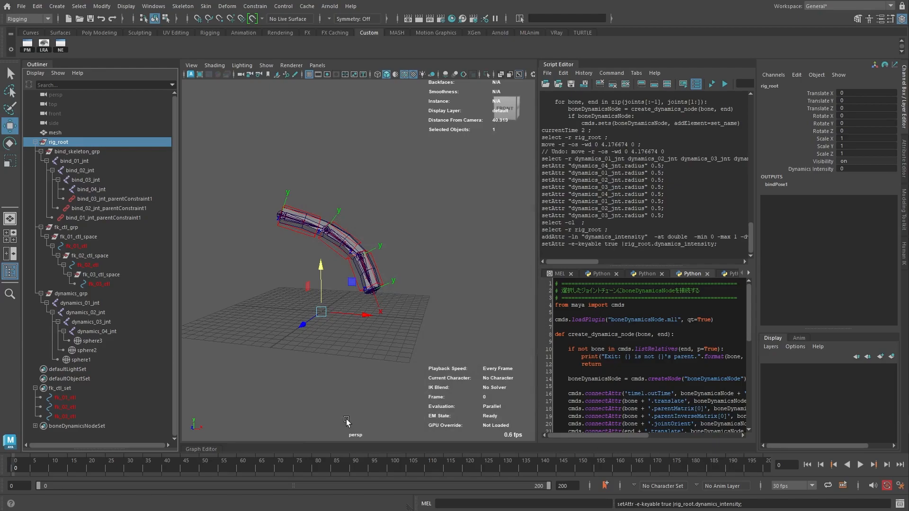
# - Add "rig_root.dynamics_intensity" as the third argument of the orient_const_with_pair_blend call in the Orient Constraint script
pyautogui.moveTo(624, 244); pyautogui.dragTo(714, 244)
pyautogui.hotkey('ctrl', 'c')
pyautogui.click(725, 274)
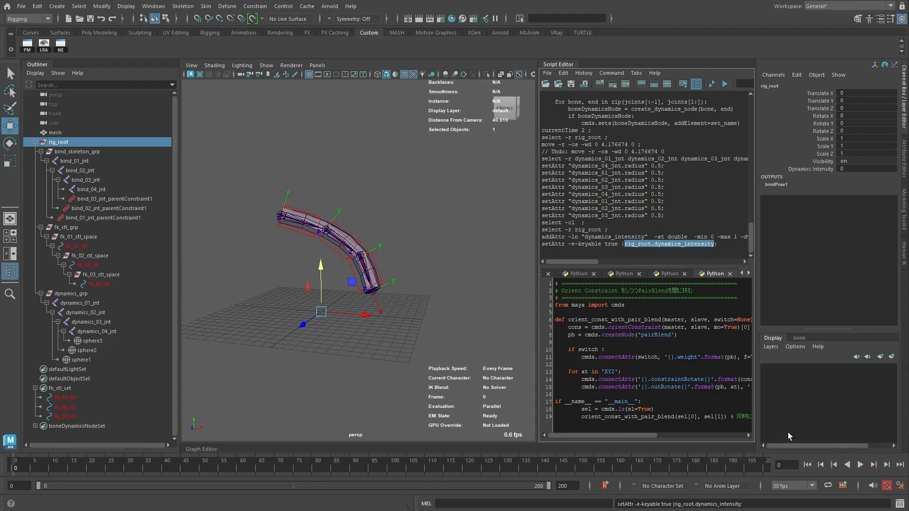
pyautogui.write(', ""')
pyautogui.press('Left')
pyautogui.hotkey('ctrl', 'v')
pyautogui.press('Home')
# - Run the pair-blend orient constraint script for each pair, from dynamics_01_jnt with fk_01_ctl through dynamics_03_jnt with fk_03_ctl
pyautogui.click(89, 305)
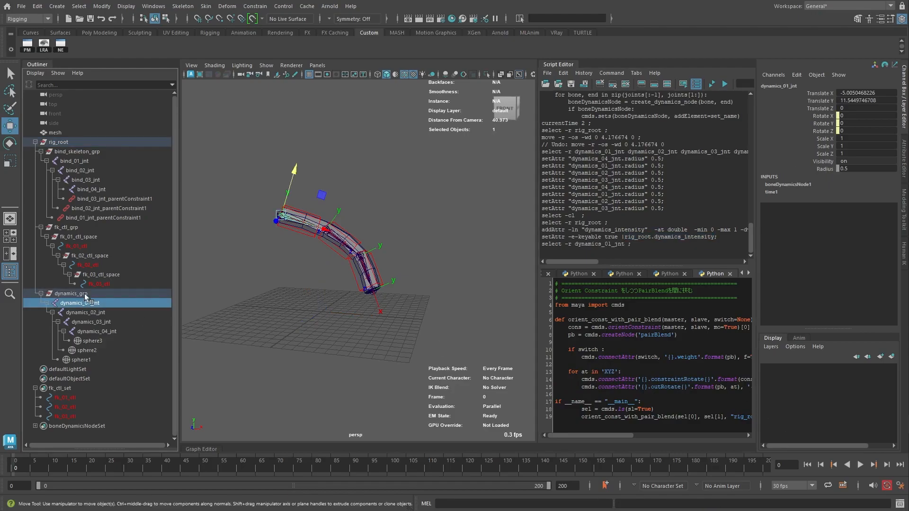
pyautogui.keyDown('ctrl'); pyautogui.click(90, 246); pyautogui.keyUp('ctrl')
pyautogui.click(716, 84)
pyautogui.click(87, 322)
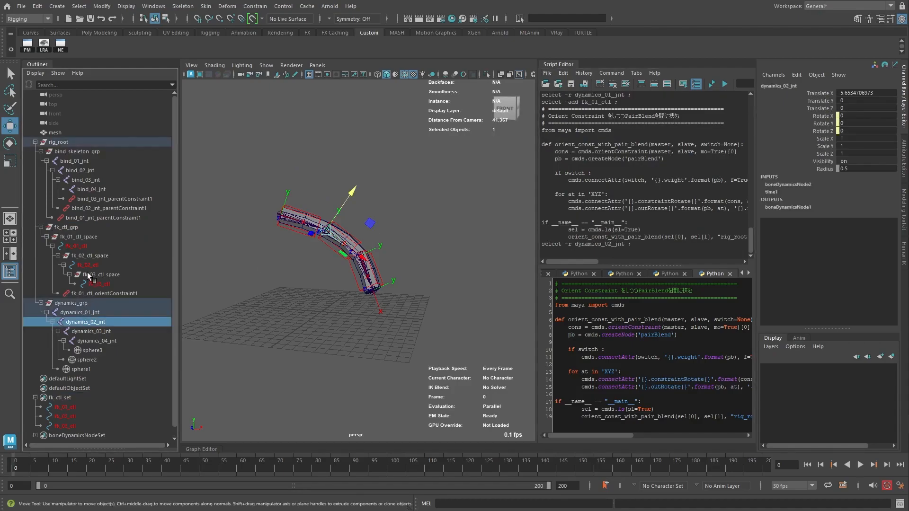
pyautogui.keyDown('ctrl'); pyautogui.click(88, 265); pyautogui.keyUp('ctrl')
pyautogui.click(715, 85)
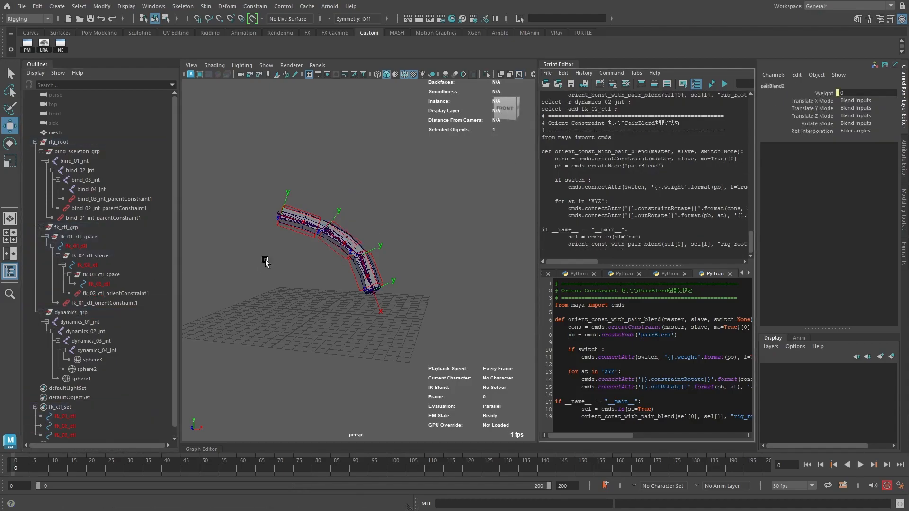
pyautogui.click(98, 342)
pyautogui.keyDown('ctrl'); pyautogui.click(99, 284); pyautogui.keyUp('ctrl')
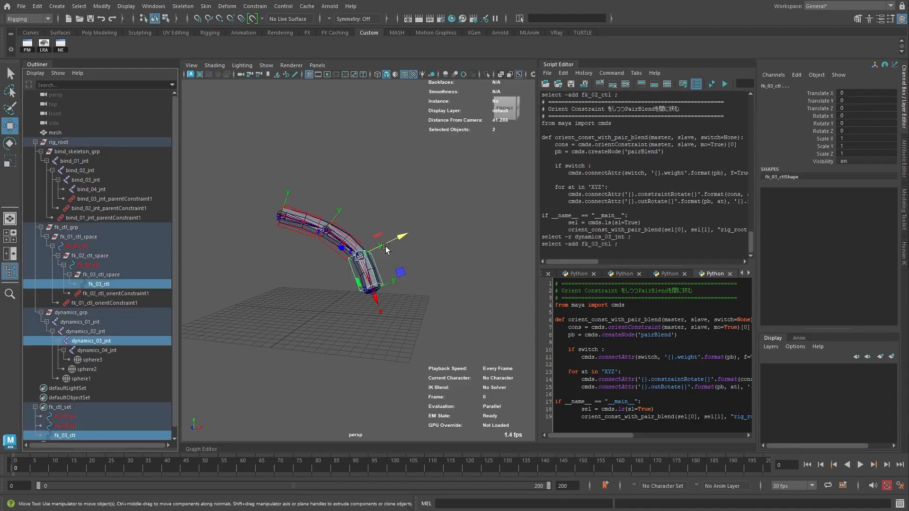
pyautogui.click(712, 84)
# - Go to frame 1, try moving rig_root, and undo the move
pyautogui.click(19, 468)
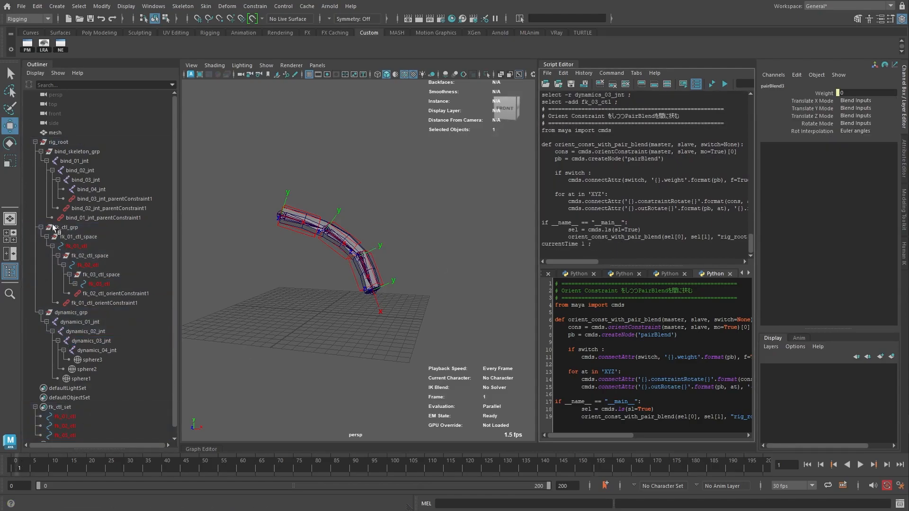
pyautogui.click(59, 142)
pyautogui.moveTo(436, 298); pyautogui.dragTo(470, 313, button='middle')
pyautogui.hotkey('ctrl', 'z')
# - Test moving rig_root with Dynamics Intensity at 1, then undo the move and set the intensity back to 0
pyautogui.click(824, 168)
pyautogui.moveTo(303, 268); pyautogui.dragTo(362, 265, button='middle')
pyautogui.press('w')
pyautogui.moveTo(361, 354); pyautogui.dragTo(363, 308, button='middle')
pyautogui.hotkey('ctrl', 'z')
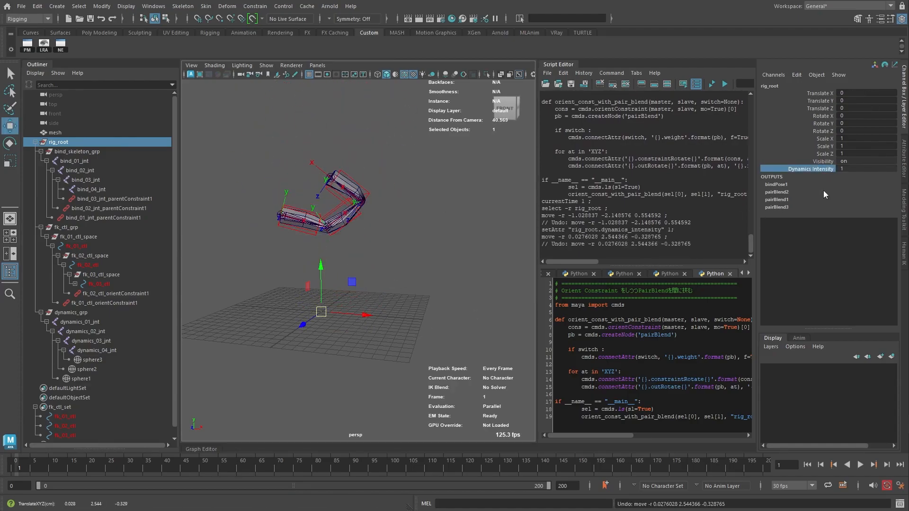
pyautogui.click(871, 169)
pyautogui.write('0')
pyautogui.press('Return')
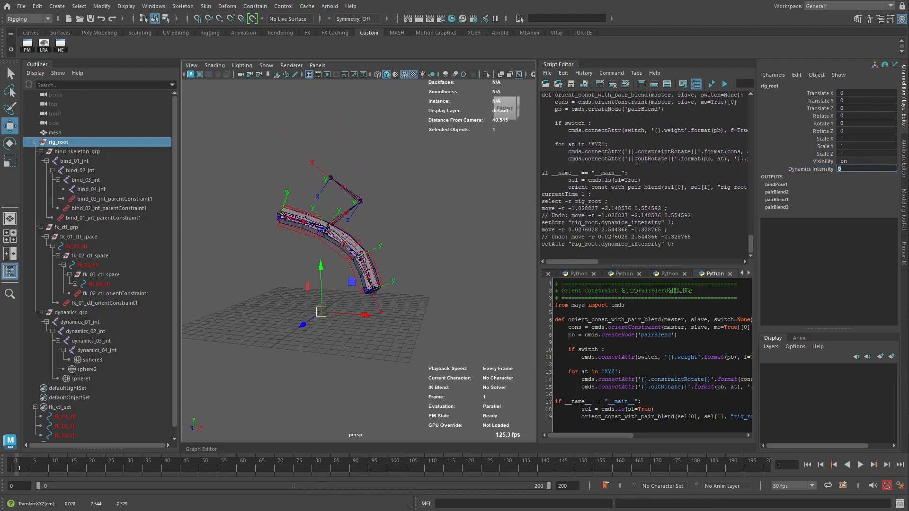
# - Graph the connections of fk_01_ctl in the Node Editor and spread its nodes apart
pyautogui.click(82, 247)
pyautogui.click(61, 51)
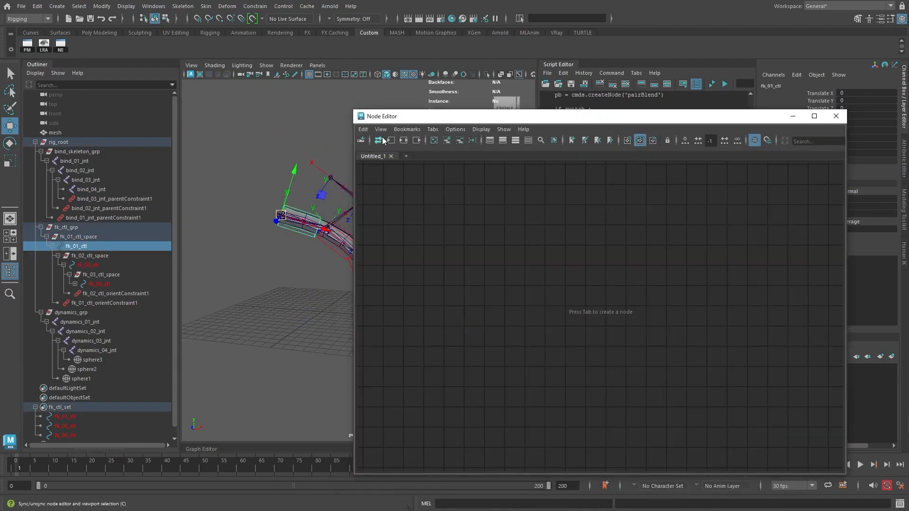
pyautogui.keyDown('alt'); pyautogui.moveTo(627, 316); pyautogui.dragTo(575, 336, button='middle'); pyautogui.keyUp('alt')
pyautogui.moveTo(618, 313); pyautogui.dragTo(608, 195)
pyautogui.moveTo(541, 296); pyautogui.dragTo(533, 170)
pyautogui.moveTo(452, 285); pyautogui.dragTo(382, 154)
pyautogui.moveTo(451, 322); pyautogui.dragTo(391, 218)
pyautogui.keyDown('alt'); pyautogui.moveTo(632, 228); pyautogui.dragTo(669, 288, button='middle'); pyautogui.keyUp('alt')
# - Show the connected attributes on all nodes in the graph
pyautogui.moveTo(699, 304); pyautogui.dragTo(299, 124)
pyautogui.click(504, 142)
pyautogui.click(552, 188)
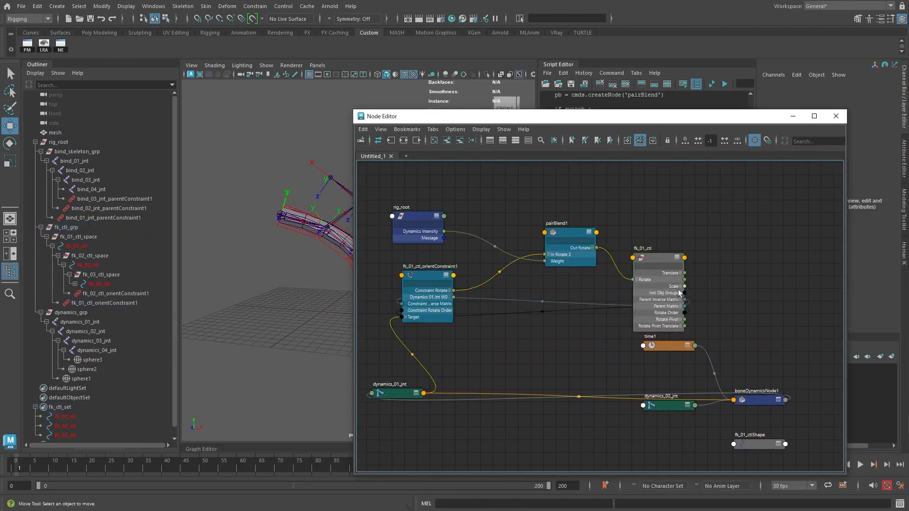
# - Move the rig_root and fk_01_ctl_orientConstraint1 nodes closer to pairBlend1 to make their connections easier to follow
pyautogui.scroll(3, 605, 290)
pyautogui.moveTo(376, 304); pyautogui.dragTo(446, 310)
pyautogui.moveTo(373, 227); pyautogui.dragTo(449, 235)
pyautogui.moveTo(564, 254); pyautogui.dragTo(566, 261)
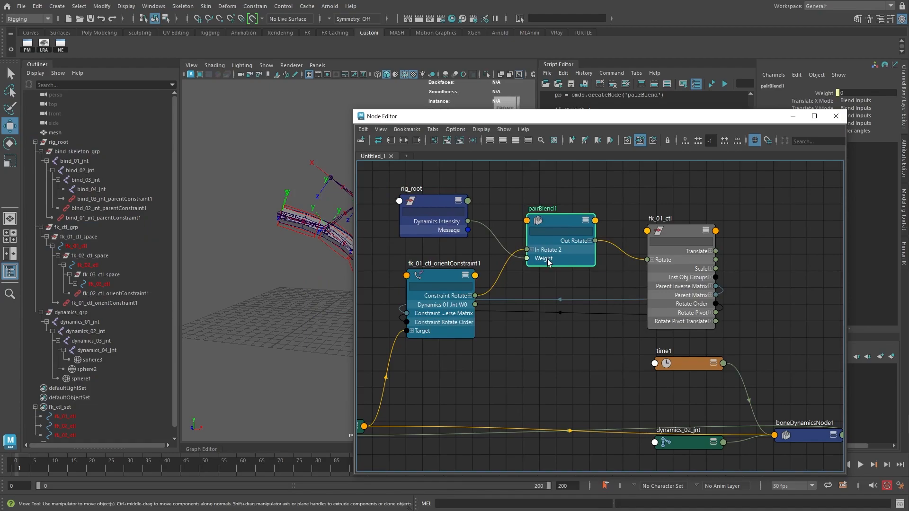
pyautogui.click(603, 332)
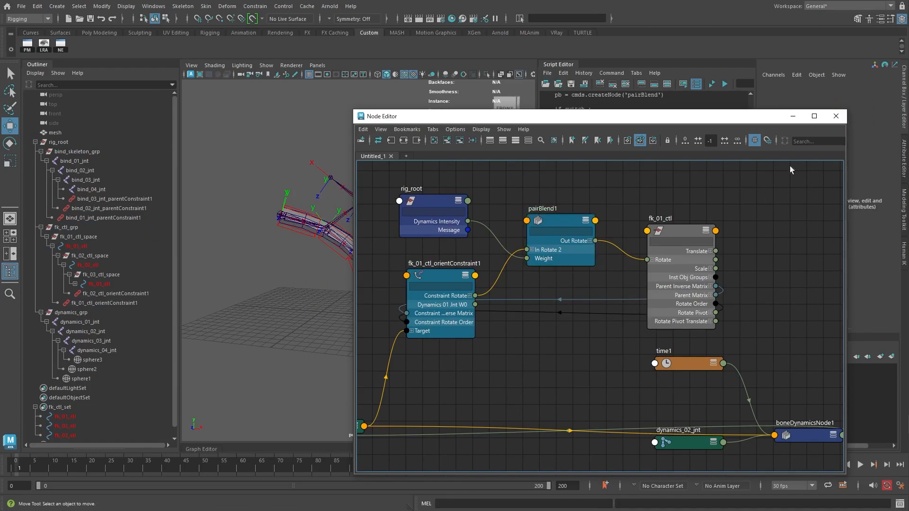
# - Close the Node Editor and key rig_root's translation at frame 0, plus a raised Translate Y of about 11.2 at frame 20
pyautogui.click(836, 116)
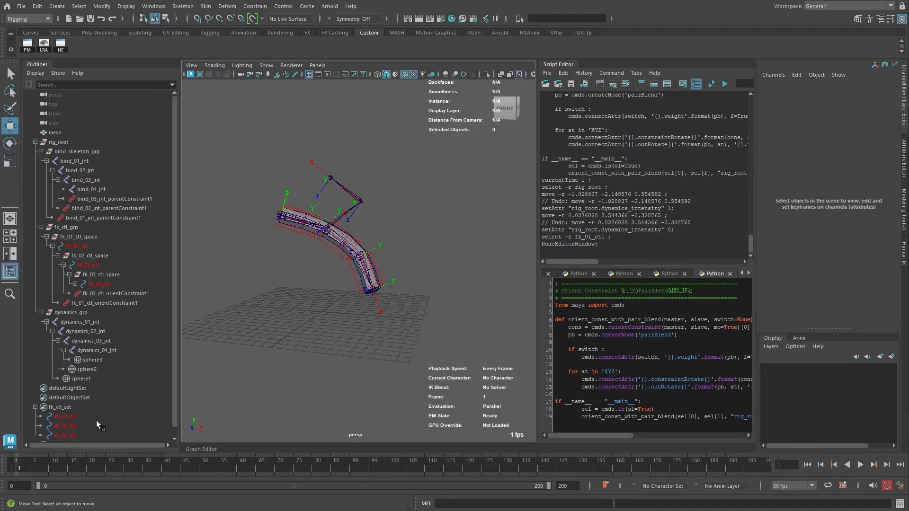
pyautogui.click(18, 469)
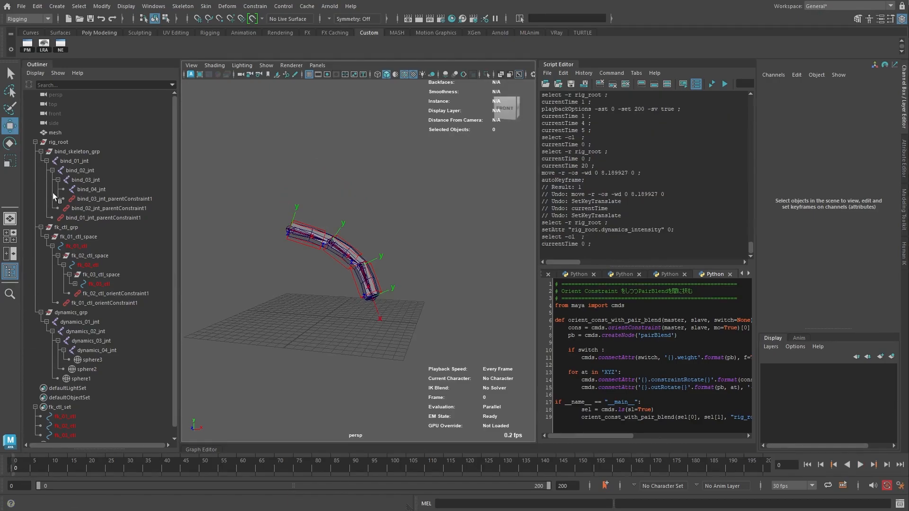
pyautogui.click(58, 145)
pyautogui.hotkey('alt', 'v')
pyautogui.click(15, 469)
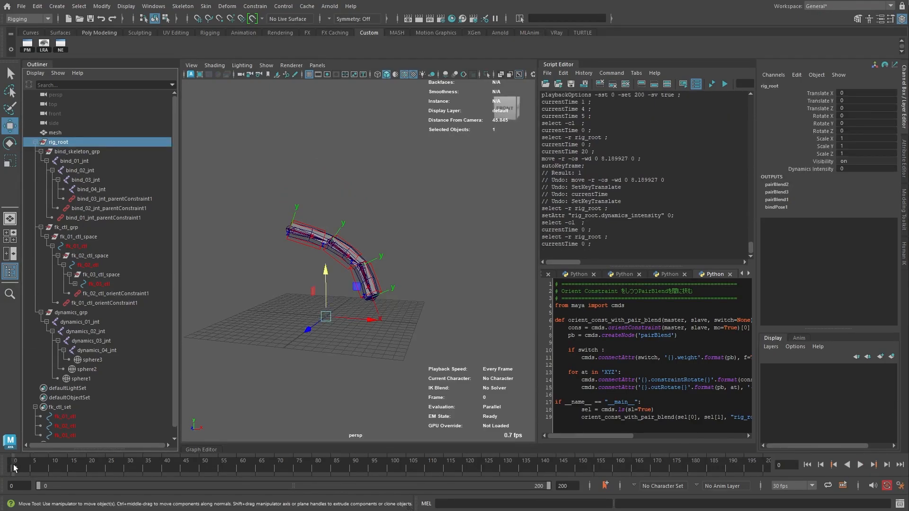
pyautogui.click(91, 468)
pyautogui.moveTo(328, 298); pyautogui.dragTo(327, 214)
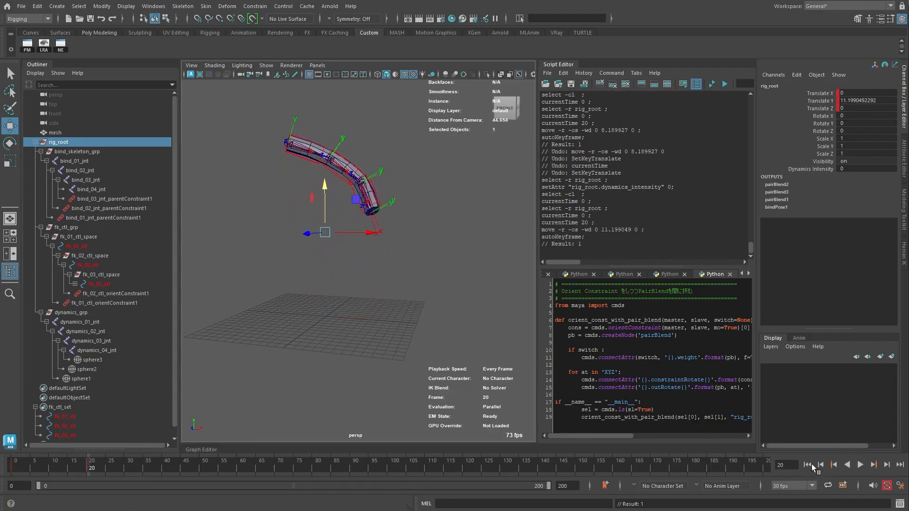
# - Play back the rig_root animation with the dynamics blended out, stop it and return to frame 0
pyautogui.click(860, 465)
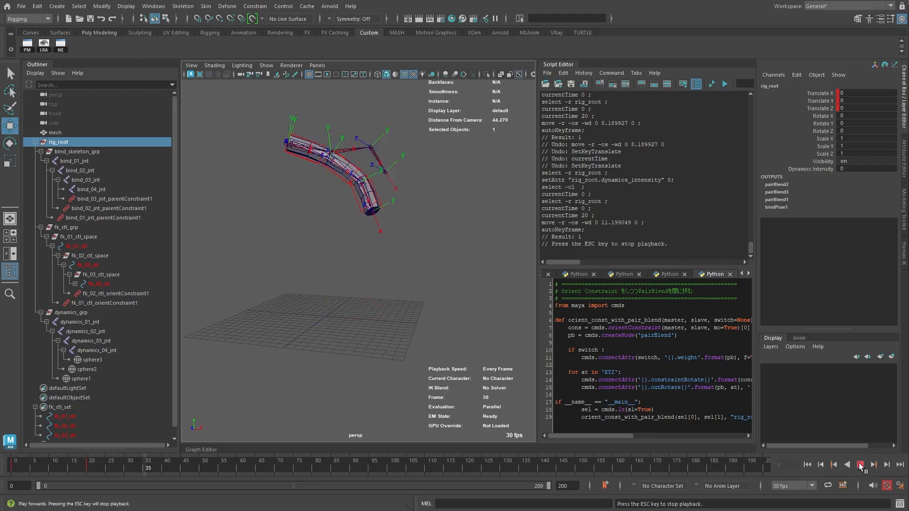
pyautogui.click(860, 465)
pyautogui.click(811, 466)
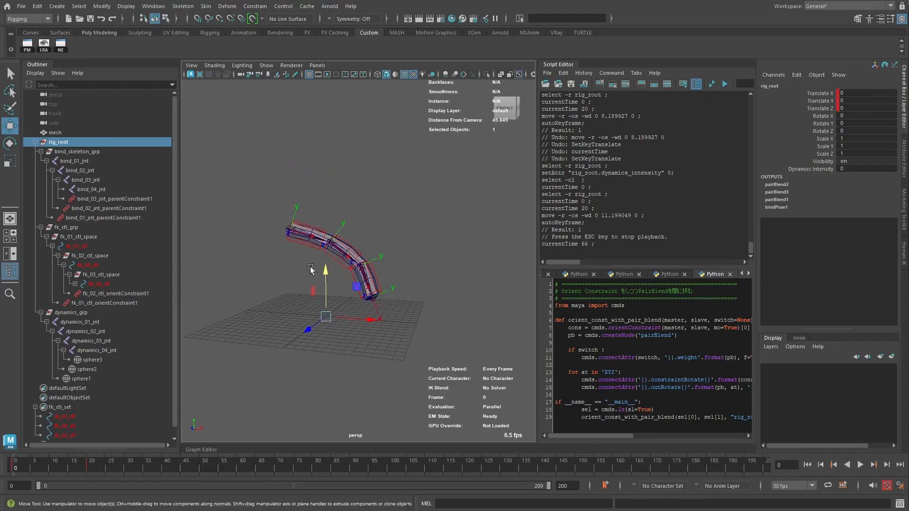
# - Set rig_root's Dynamics Intensity to 1, play back the animation and return to frame 0
pyautogui.click(57, 142)
pyautogui.doubleClick(868, 169)
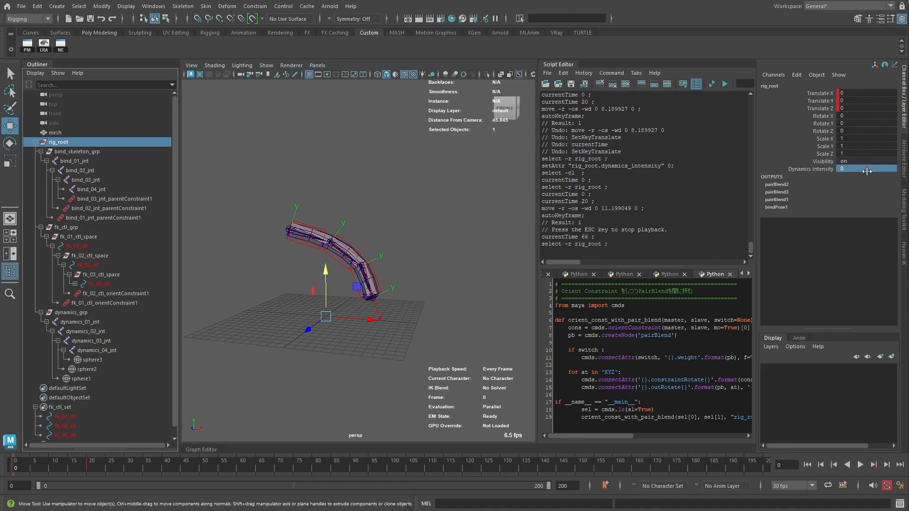
pyautogui.write('1')
pyautogui.press('Return')
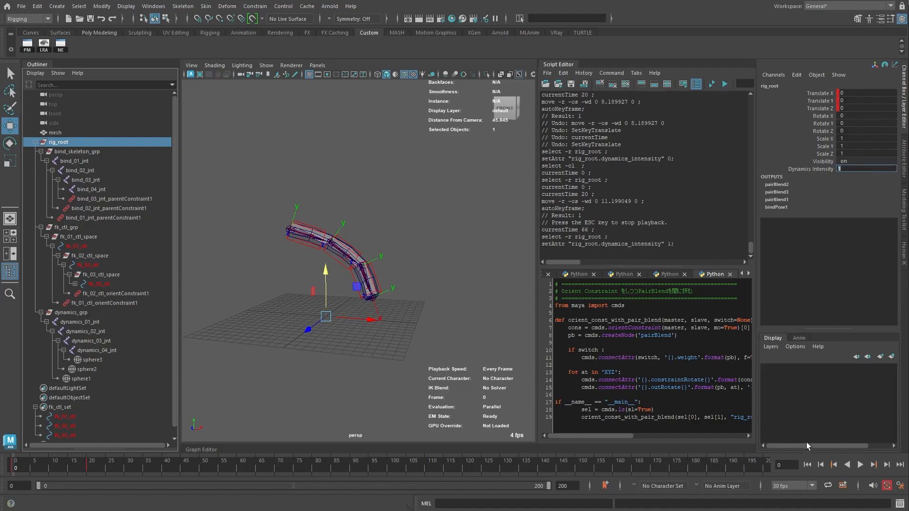
pyautogui.click(860, 465)
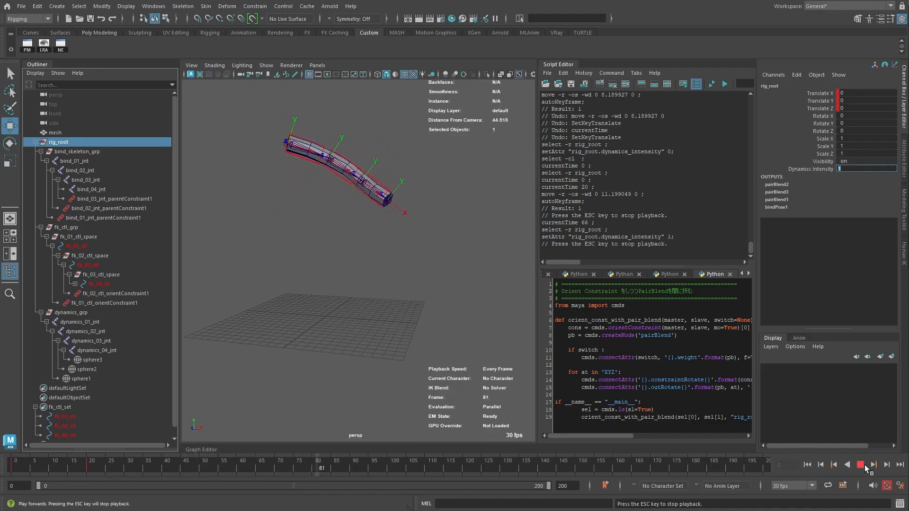
pyautogui.click(864, 466)
pyautogui.moveTo(271, 464); pyautogui.dragTo(4, 460)
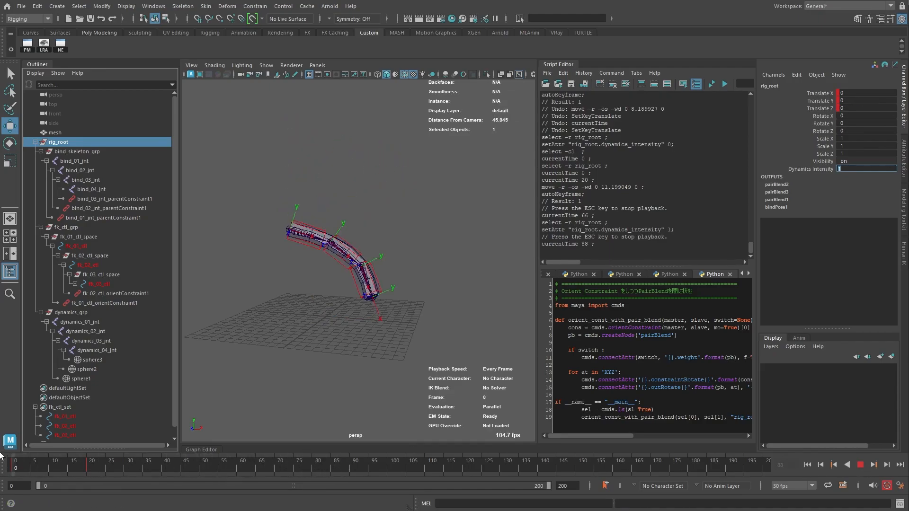
# - Bake the simulation on the Rotate X, Y and Z channels of fk_01_ctl, fk_02_ctl and fk_03_ctl, using From Channel Box over the time slider range
pyautogui.moveTo(73, 416); pyautogui.dragTo(80, 434)
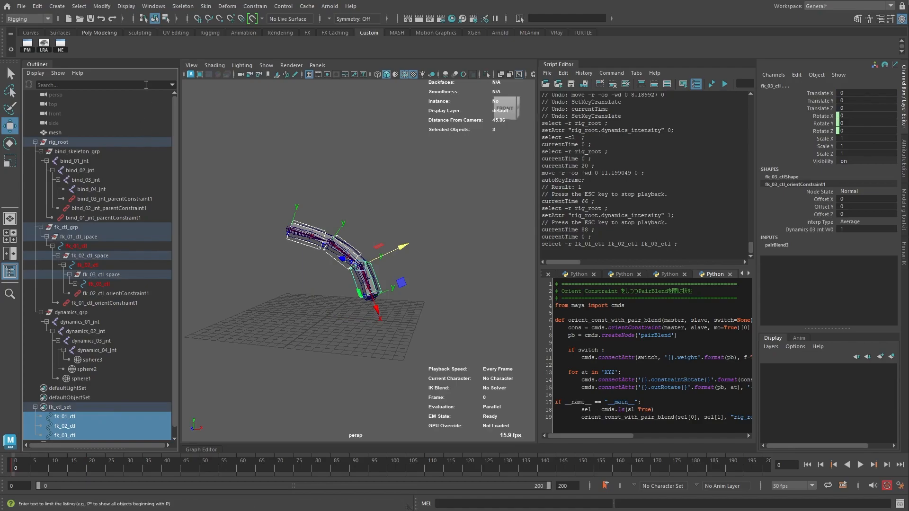
pyautogui.click(28, 19)
pyautogui.click(40, 47)
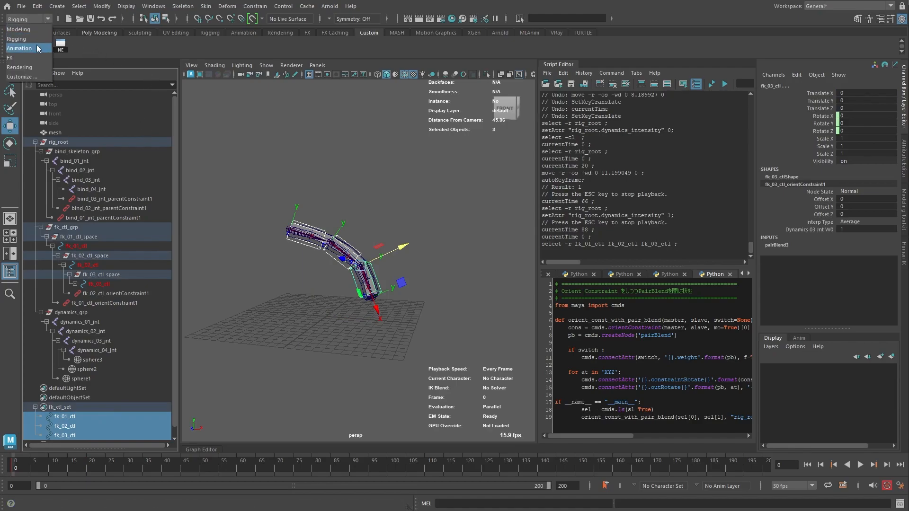
pyautogui.click(176, 6)
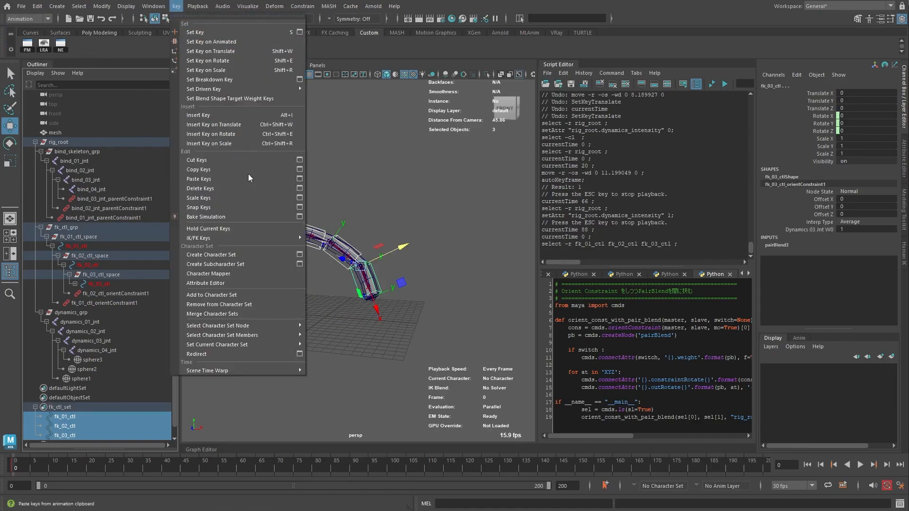
pyautogui.click(300, 217)
pyautogui.click(463, 198)
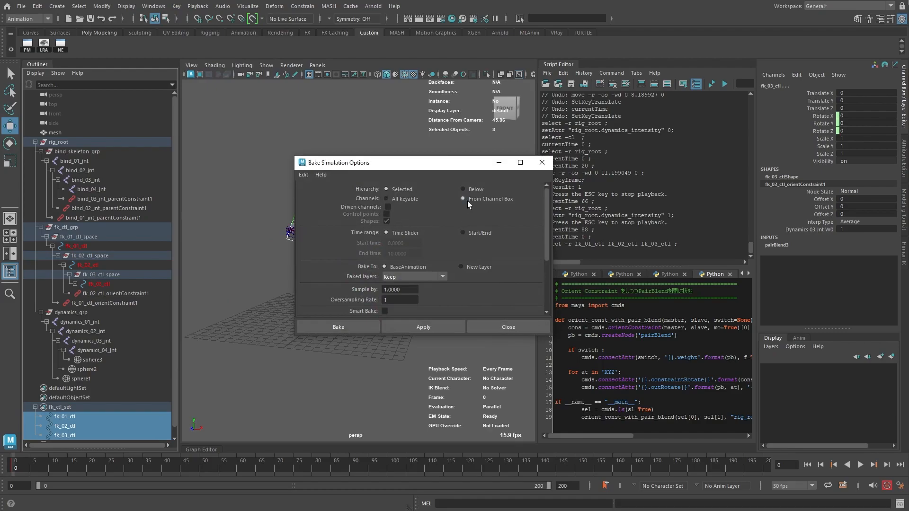
pyautogui.moveTo(824, 116); pyautogui.dragTo(827, 134)
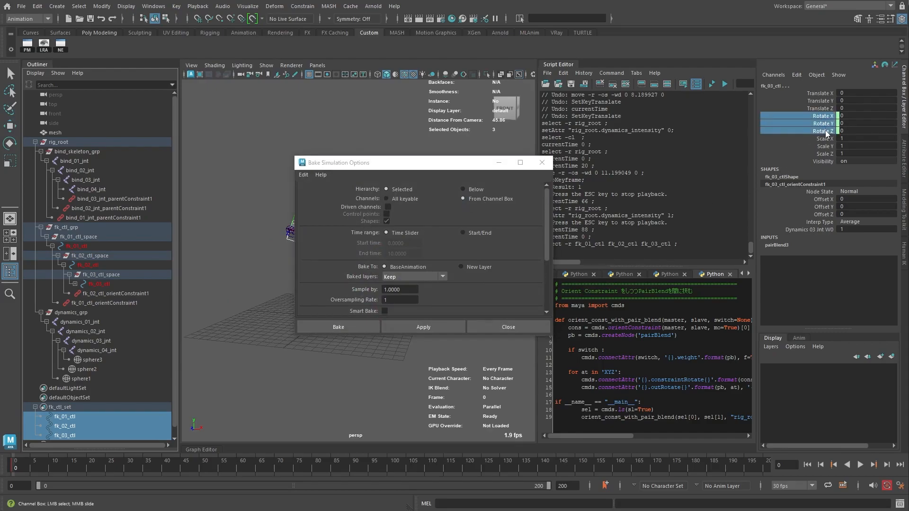
pyautogui.click(339, 327)
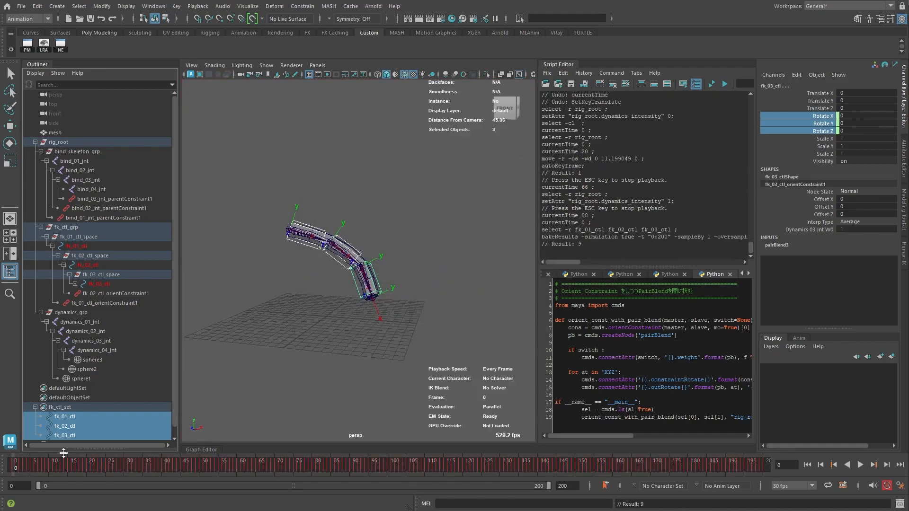
# - Scrub through the baked animation and examine the FK controls' rotation curves in the Graph Editor
pyautogui.hotkey('alt', 'v')
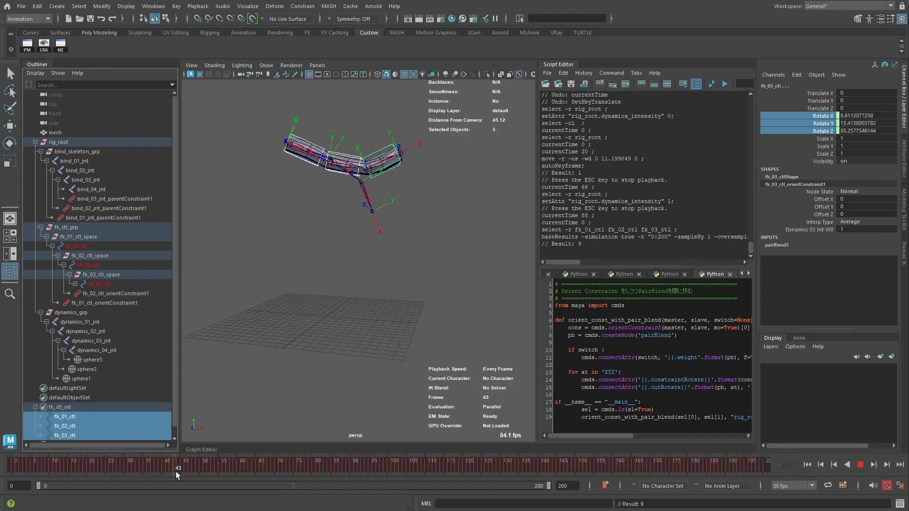
pyautogui.moveTo(258, 474)
pyautogui.mouseDown()
pyautogui.moveTo(357, 476)
pyautogui.moveTo(5, 467)
pyautogui.mouseUp()
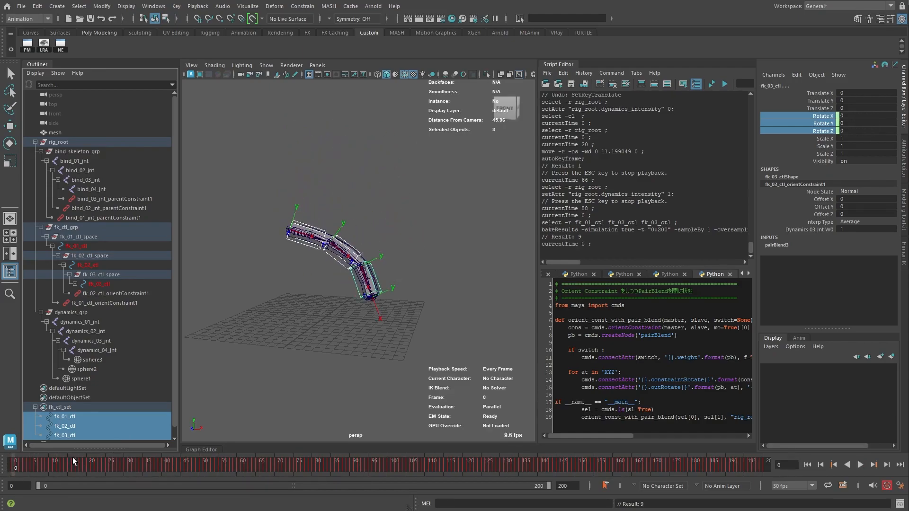
pyautogui.click(154, 6)
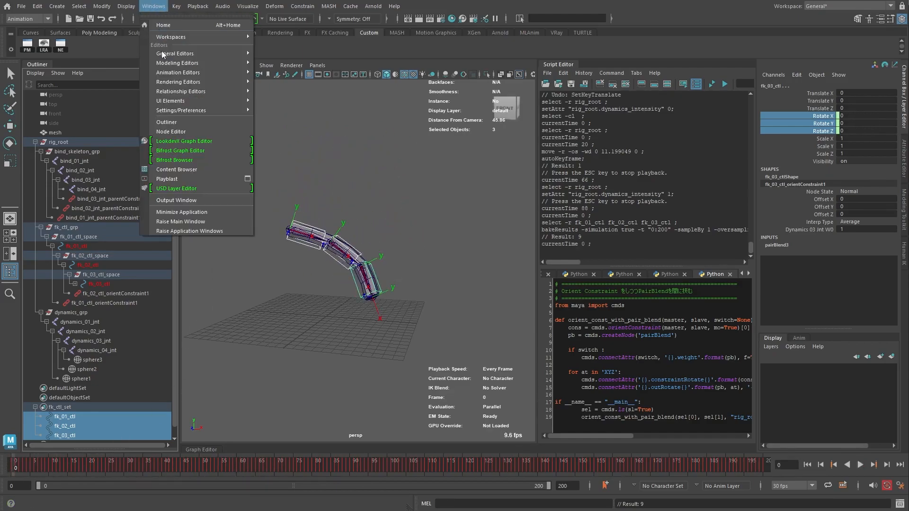
pyautogui.moveTo(166, 73)
pyautogui.click(273, 78)
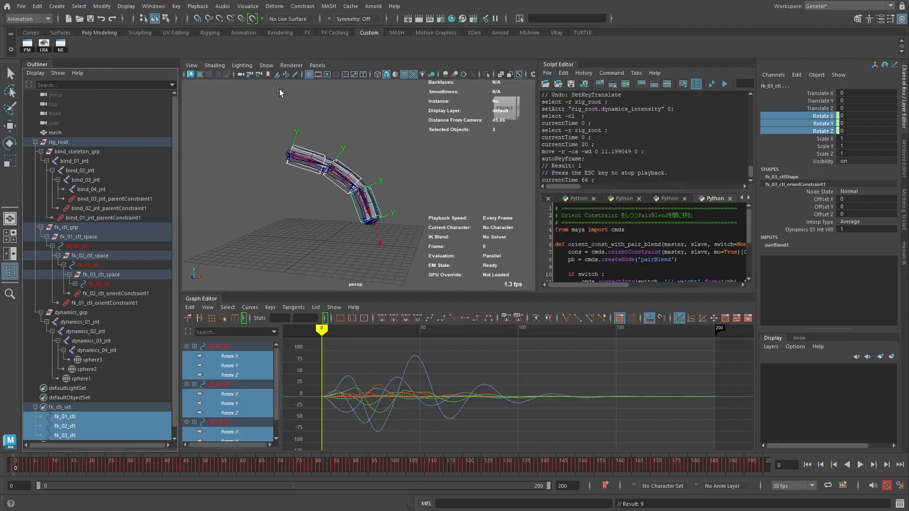
pyautogui.moveTo(324, 334); pyautogui.dragTo(533, 335)
pyautogui.scroll(-4, 453, 235)
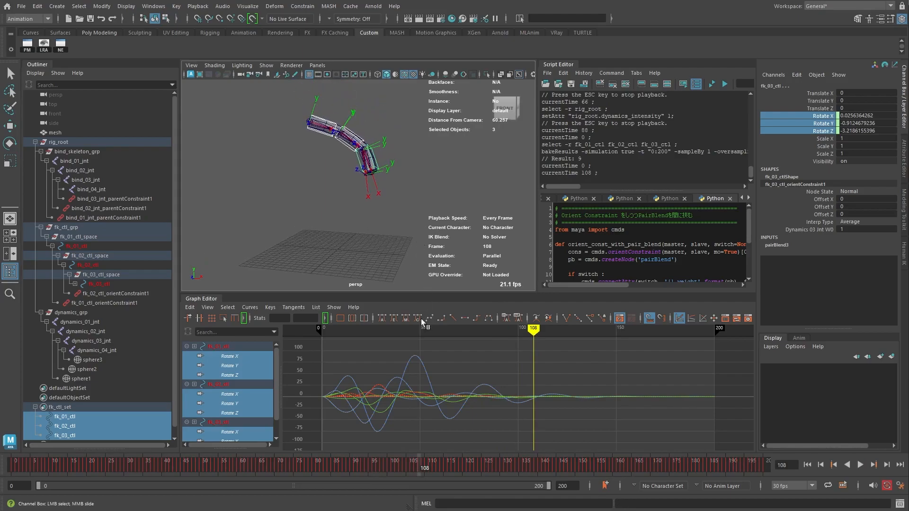
pyautogui.scroll(-2, 259, 389)
# - Isolate fk_03_ctl's Rotate Z curve, try scaling all its keys in value, then undo the scaling
pyautogui.click(239, 432)
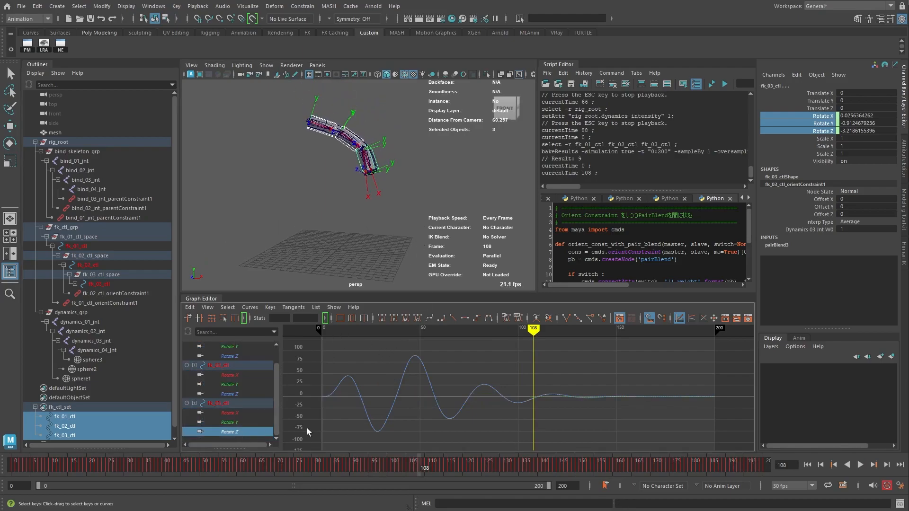
pyautogui.moveTo(312, 438); pyautogui.dragTo(598, 377)
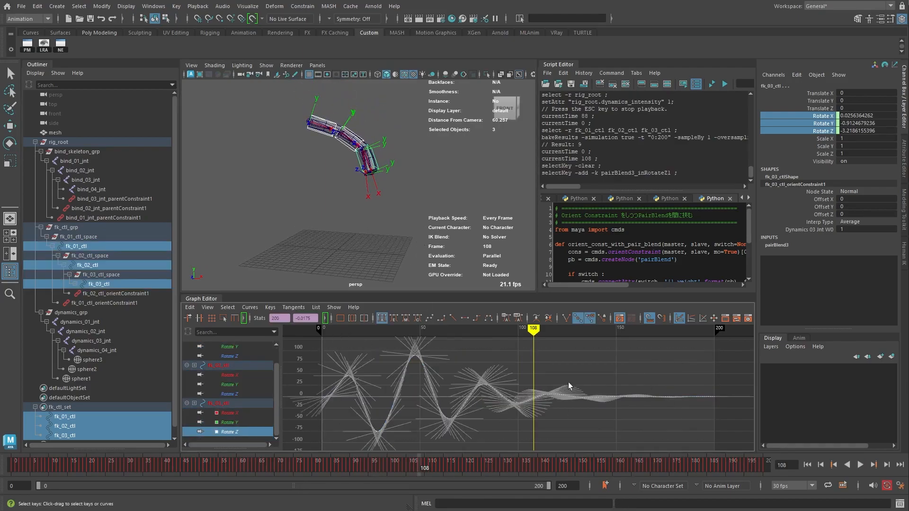
pyautogui.moveTo(481, 400); pyautogui.dragTo(485, 362, button='middle')
pyautogui.moveTo(534, 330)
pyautogui.mouseDown()
pyautogui.moveTo(331, 333)
pyautogui.moveTo(571, 331)
pyautogui.mouseUp()
pyautogui.hotkey('ctrl', 'z')
pyautogui.hotkey('ctrl', 'z')
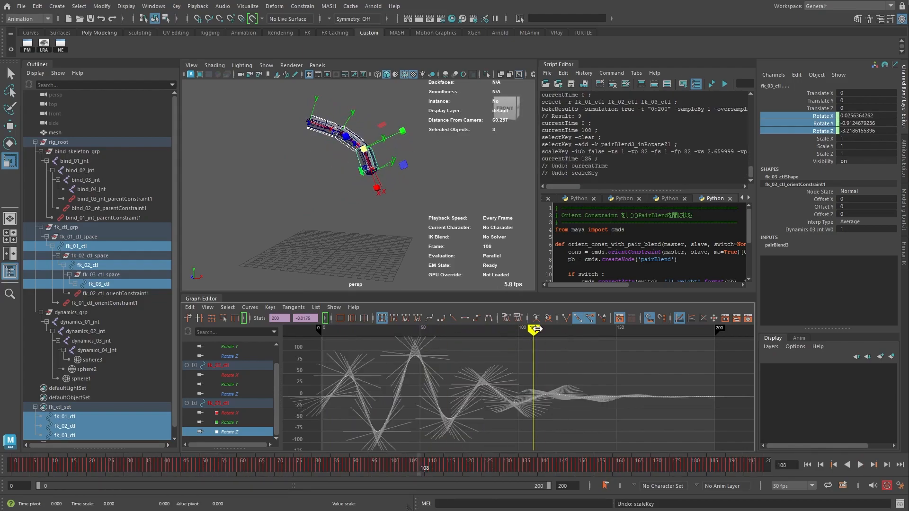
# - Scrub through the baked animation to frame 110, collapse the Graph Editor and deselect the FK controls for a closer view of the rig
pyautogui.hotkey('alt', 'v')
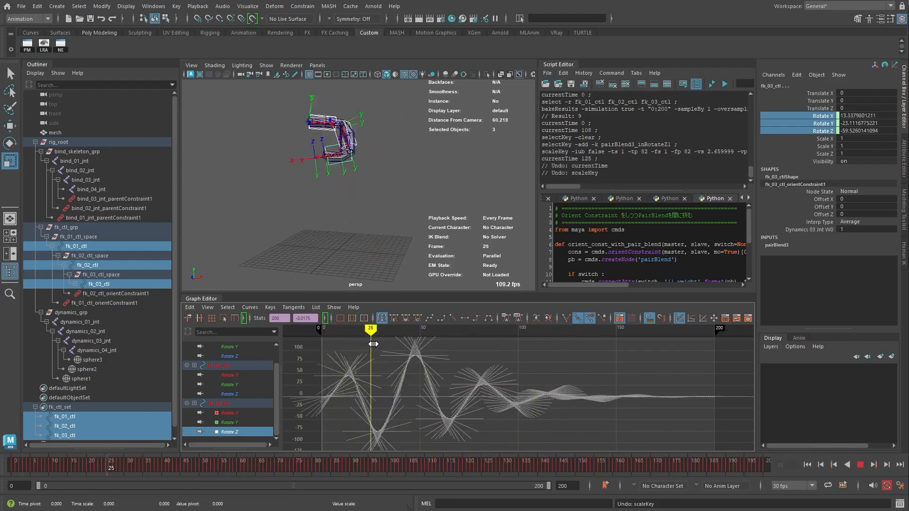
pyautogui.hotkey('alt', 'v')
pyautogui.click(204, 299)
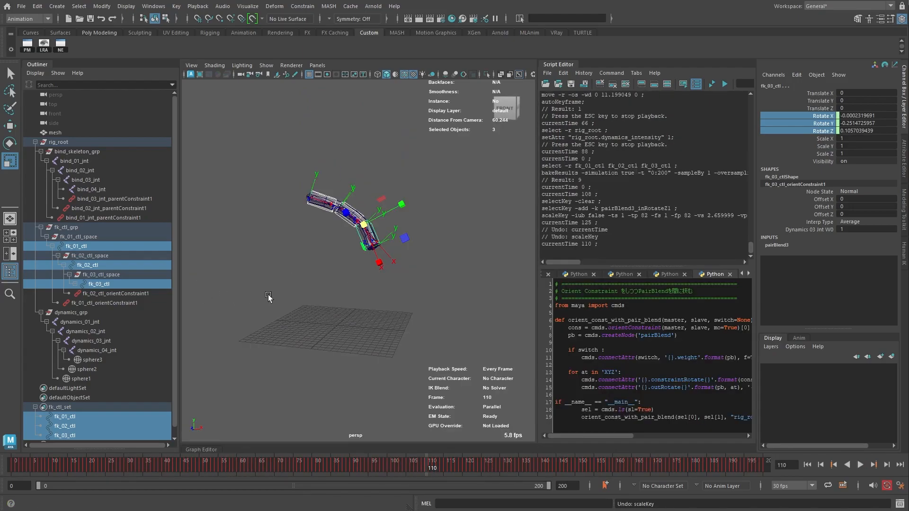
pyautogui.click(268, 297)
pyautogui.keyDown('alt'); pyautogui.moveTo(303, 341); pyautogui.dragTo(356, 303, button='right'); pyautogui.keyUp('alt')
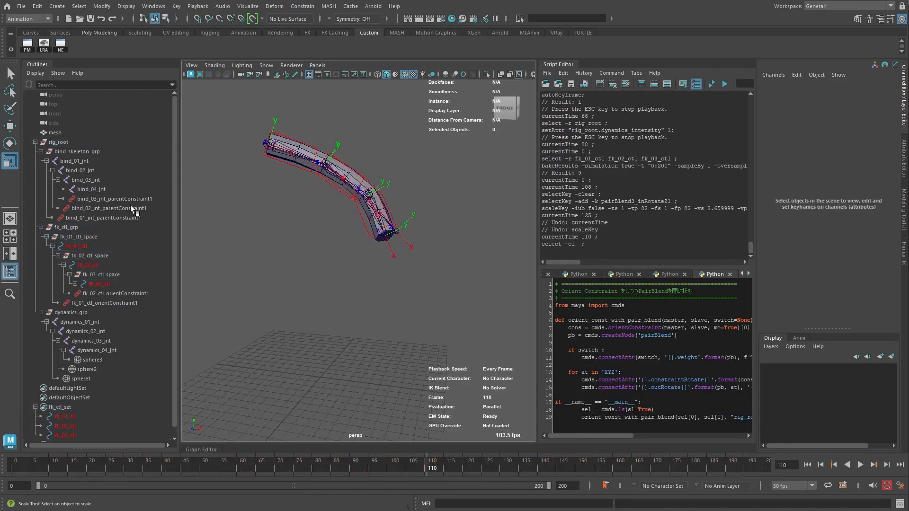
# - Set the Dynamics Intensity of rig_root to 1 again
pyautogui.click(60, 143)
pyautogui.click(798, 169)
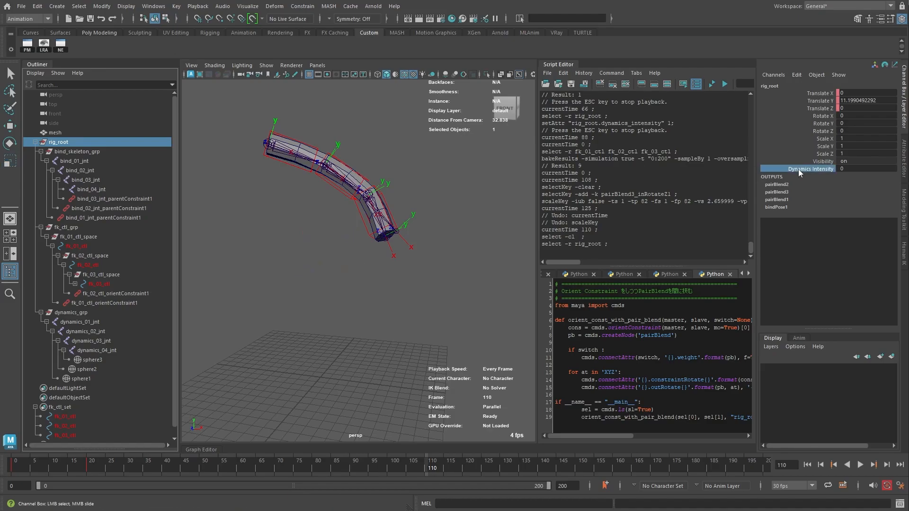
pyautogui.moveTo(467, 187); pyautogui.dragTo(495, 186, button='middle')
# - Try moving rig_root about 10 units down in Y at frame 110, then undo the move
pyautogui.press('w')
pyautogui.click(77, 141)
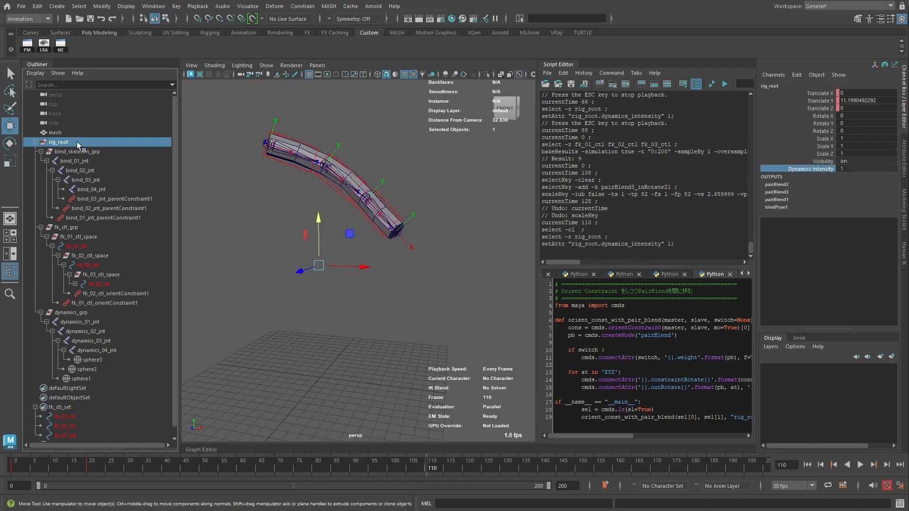
pyautogui.moveTo(359, 256); pyautogui.dragTo(368, 377, button='middle')
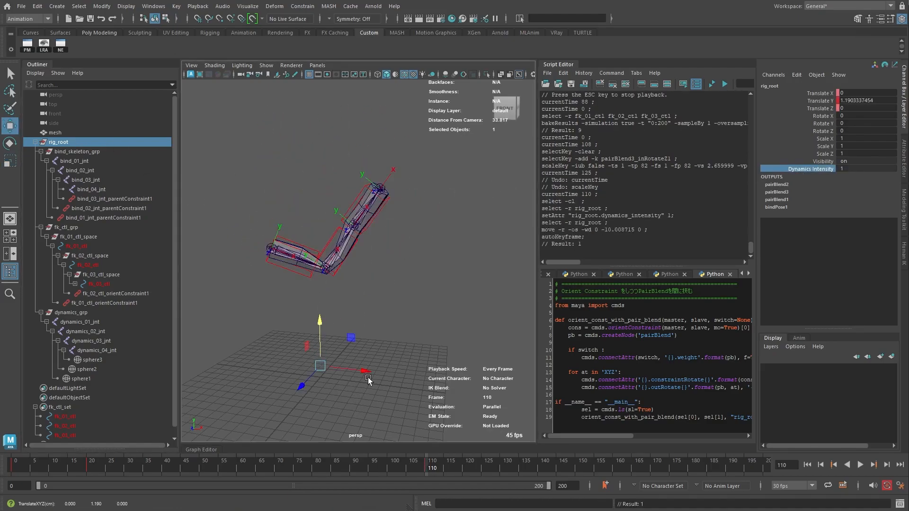
pyautogui.hotkey('ctrl', 'z')
# - Return to frame 0, duplicate the dynamics_01_jnt hierarchy and expand the copied chain in the Outliner
pyautogui.moveTo(42, 466); pyautogui.dragTo(2, 468)
pyautogui.click(322, 372)
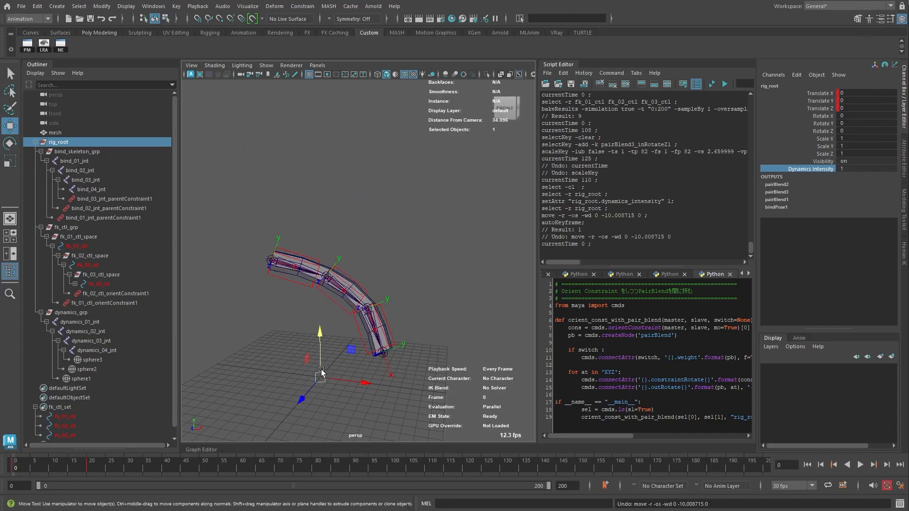
pyautogui.keyDown('alt'); pyautogui.moveTo(243, 354); pyautogui.dragTo(259, 300, button='middle'); pyautogui.keyUp('alt')
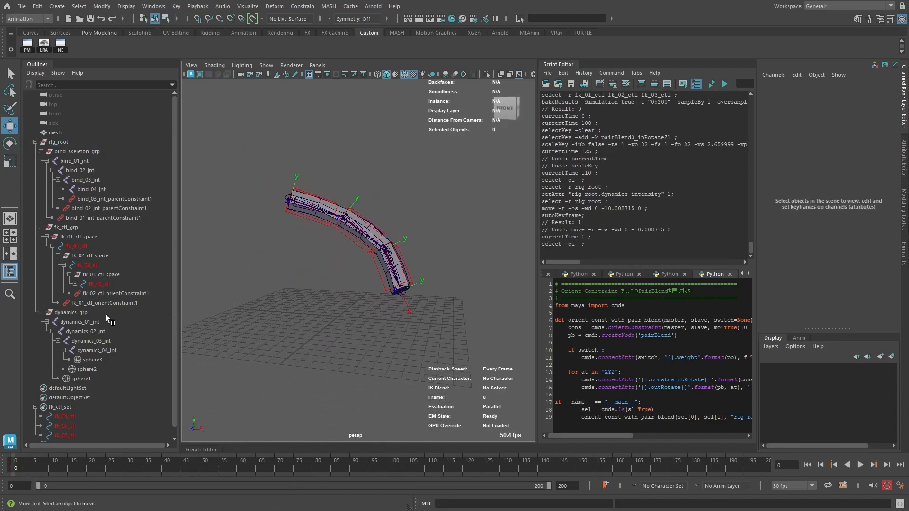
pyautogui.click(72, 322)
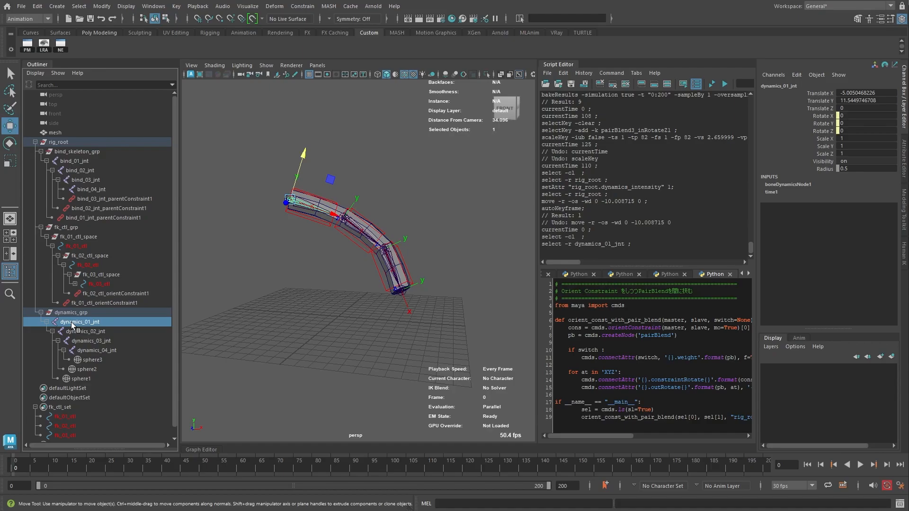
pyautogui.hotkey('ctrl', 'd')
pyautogui.scroll(-1, 57, 355)
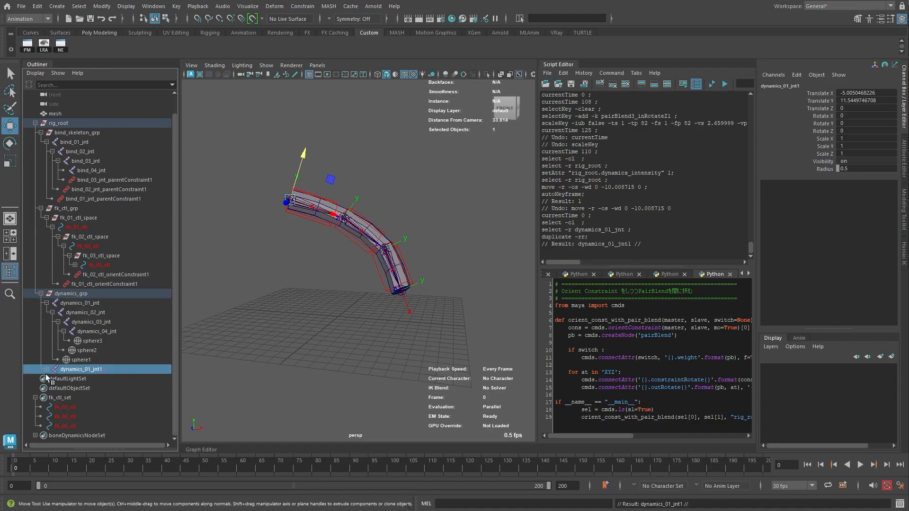
pyautogui.click(57, 388)
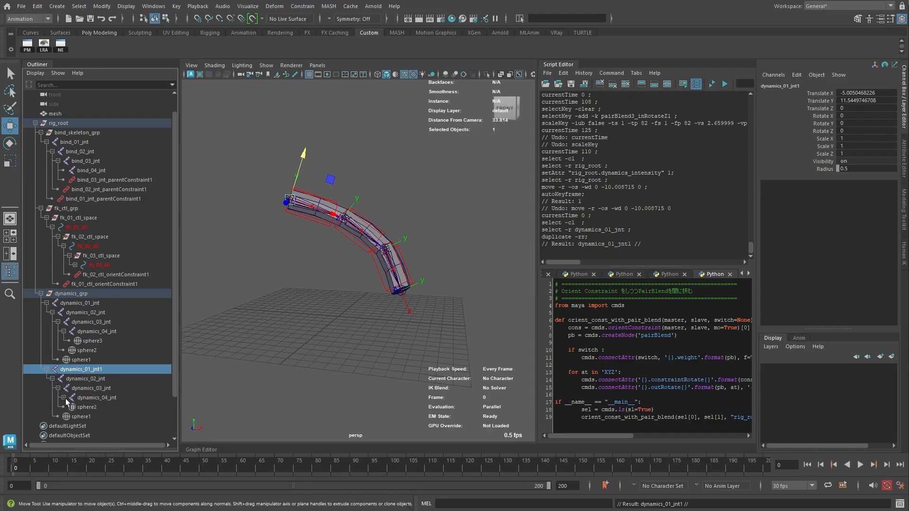
# - Delete the spheres parented under the joints of the copied dynamics chain
pyautogui.scroll(-2, 99, 374)
pyautogui.moveTo(98, 351); pyautogui.dragTo(98, 368)
pyautogui.press('Delete')
# - Rename the copied chain's joints dynamics_target_01_jnt1, dynamics_target_02_jnt, dynamics_target_03_jnt and dynamics_target_04_jnt
pyautogui.doubleClick(91, 342)
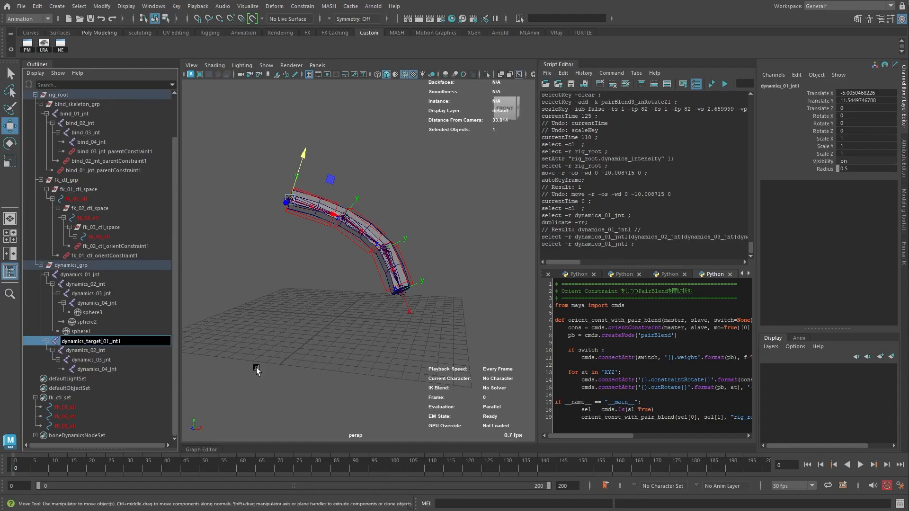
pyautogui.press('Return')
pyautogui.doubleClick(90, 351)
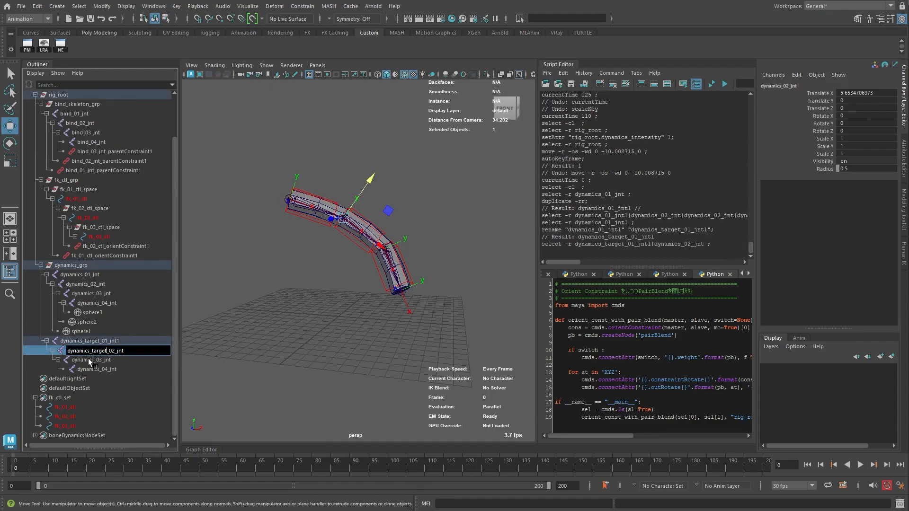
pyautogui.press('Return')
pyautogui.doubleClick(90, 360)
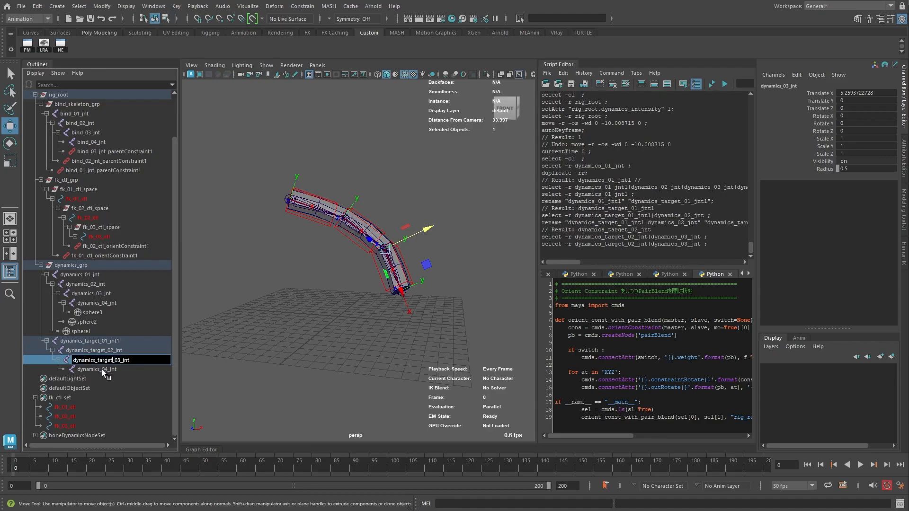
pyautogui.press('Return')
pyautogui.doubleClick(102, 369)
pyautogui.click(226, 384)
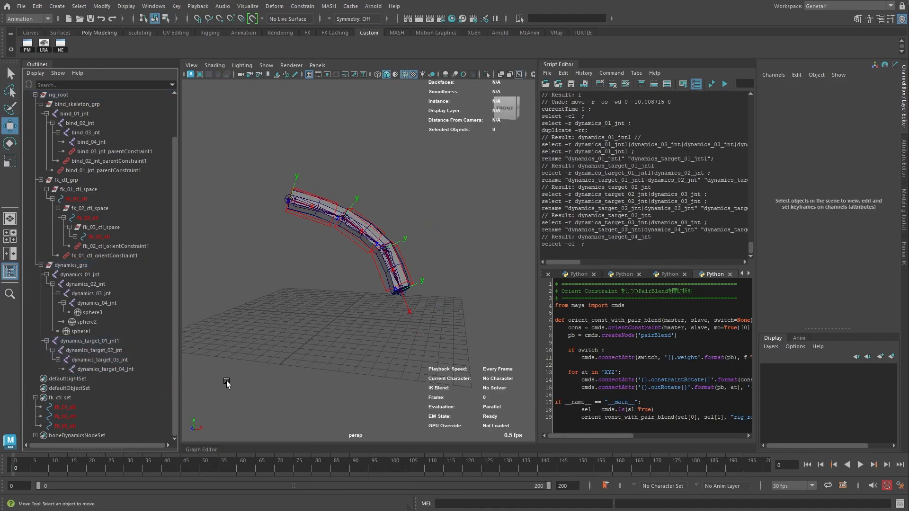
# - Set the Radius of all four dynamics_target joints to 0.25 and clear the selection
pyautogui.moveTo(103, 340); pyautogui.dragTo(104, 370)
pyautogui.write('0.25')
pyautogui.press('Return')
pyautogui.click(464, 150)
# - Open the Node Editor and add boneDynamicsNode1 to 3 and the first three dynamics_target joints to the graph
pyautogui.click(60, 47)
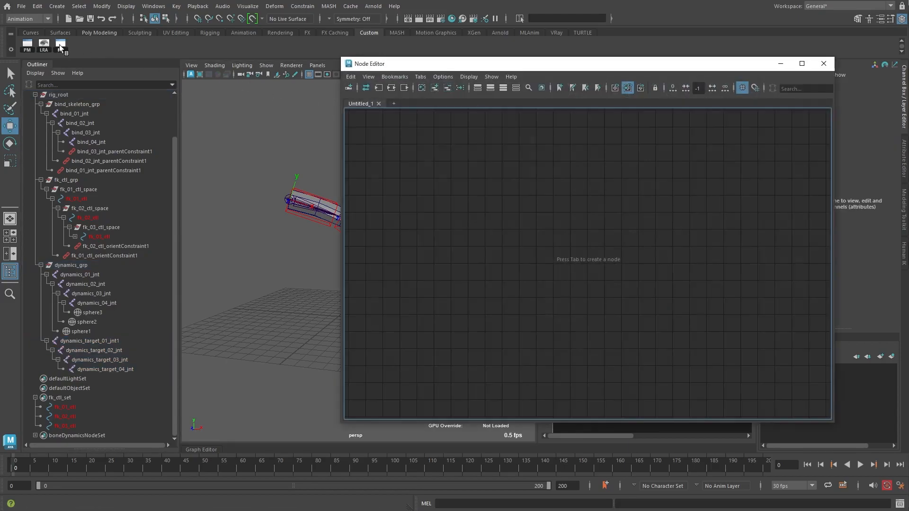
pyautogui.click(35, 435)
pyautogui.moveTo(71, 417); pyautogui.dragTo(152, 434)
pyautogui.click(436, 89)
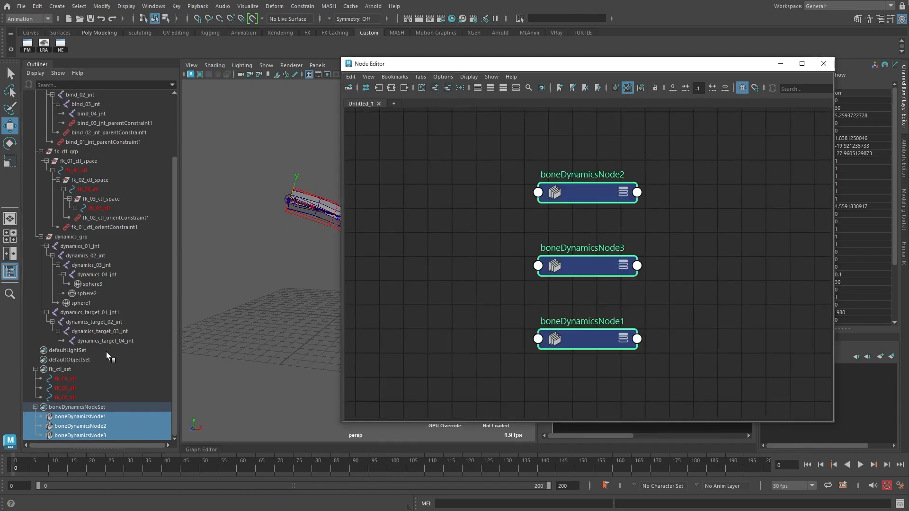
pyautogui.moveTo(95, 312); pyautogui.dragTo(109, 332)
pyautogui.click(434, 88)
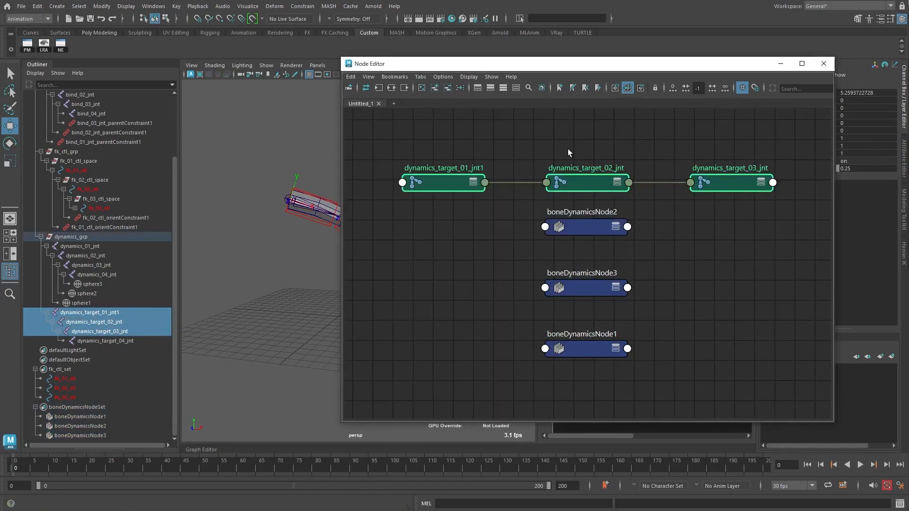
# - Arrange the graph with the three target joints in one column and boneDynamicsNode1, 2 and 3 in a matching column opposite
pyautogui.moveTo(544, 188); pyautogui.dragTo(439, 245)
pyautogui.moveTo(737, 179); pyautogui.dragTo(436, 288)
pyautogui.moveTo(563, 349); pyautogui.dragTo(695, 177)
pyautogui.moveTo(559, 228); pyautogui.dragTo(693, 229)
pyautogui.moveTo(587, 288); pyautogui.dragTo(734, 307)
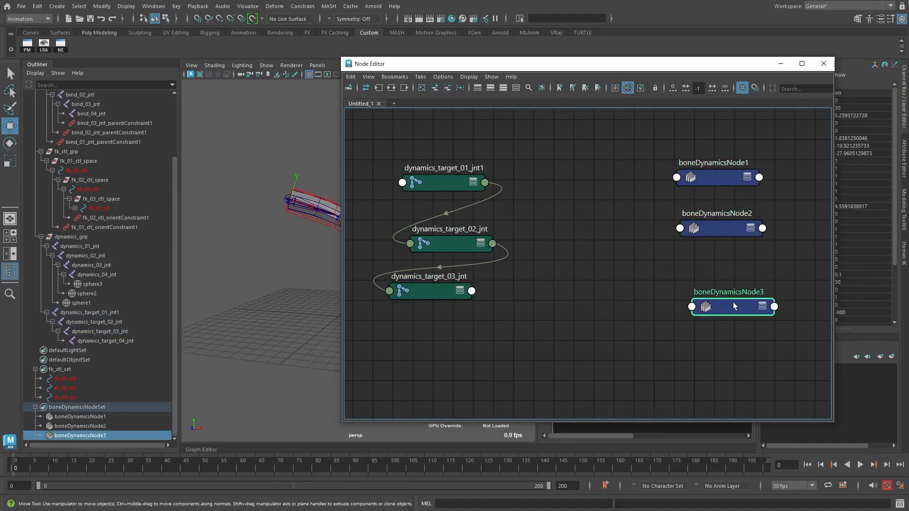
# - Connect the Rotate output of dynamics_target_01_jnt1 to the Rotation Offset of boneDynamicsNode1
pyautogui.click(484, 183)
pyautogui.moveTo(546, 286)
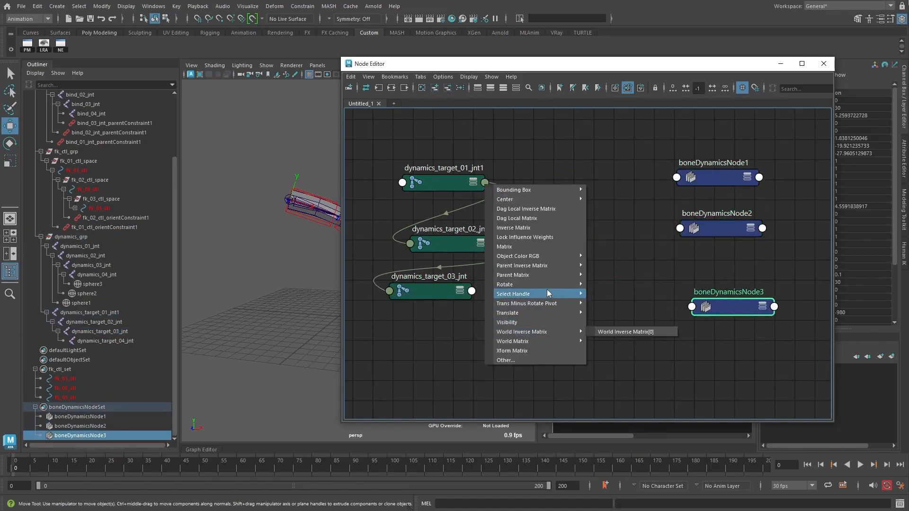
pyautogui.click(615, 283)
pyautogui.click(680, 177)
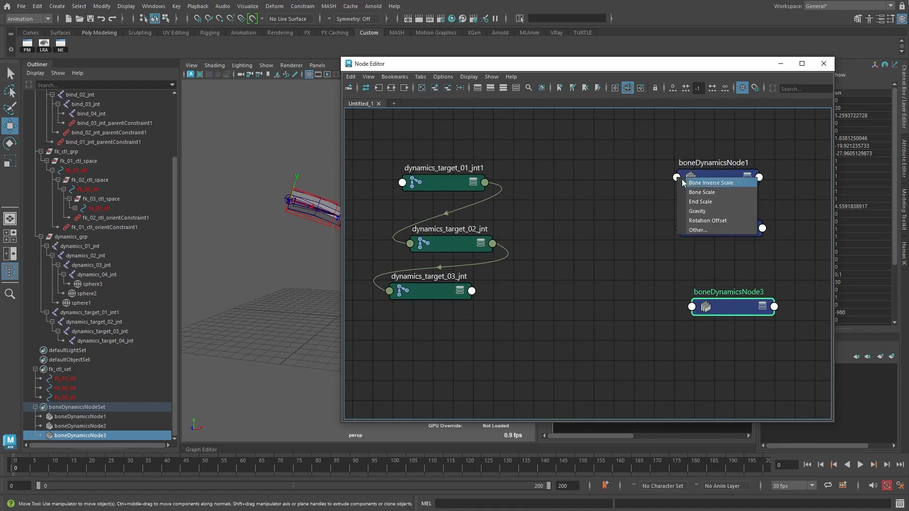
pyautogui.click(703, 219)
pyautogui.click(575, 147)
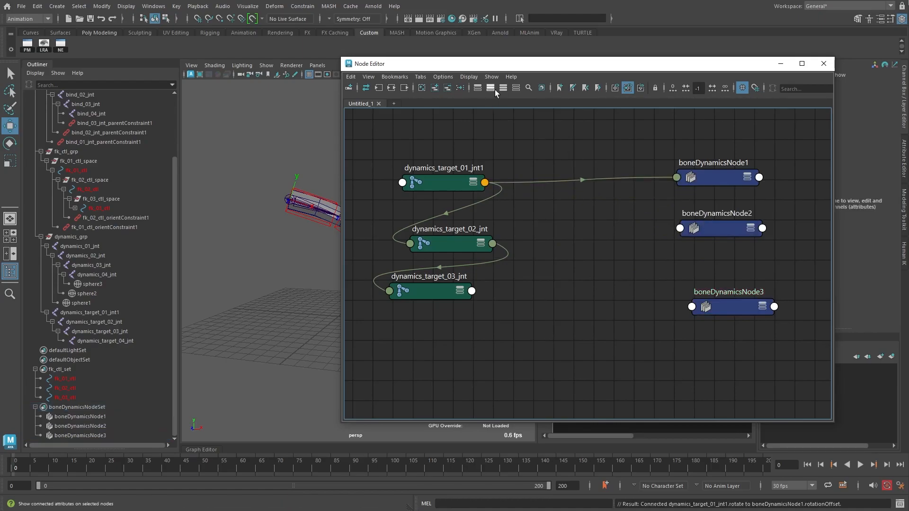
# - Show the connected attributes on the graph nodes and spread the joints and bone dynamics nodes so they no longer overlap
pyautogui.click(491, 88)
pyautogui.moveTo(716, 232); pyautogui.dragTo(669, 337)
pyautogui.moveTo(717, 232); pyautogui.dragTo(712, 144)
pyautogui.moveTo(427, 203); pyautogui.dragTo(428, 151)
pyautogui.moveTo(416, 330); pyautogui.dragTo(448, 393)
pyautogui.keyDown('alt'); pyautogui.moveTo(717, 374); pyautogui.dragTo(703, 279, button='middle'); pyautogui.keyUp('alt')
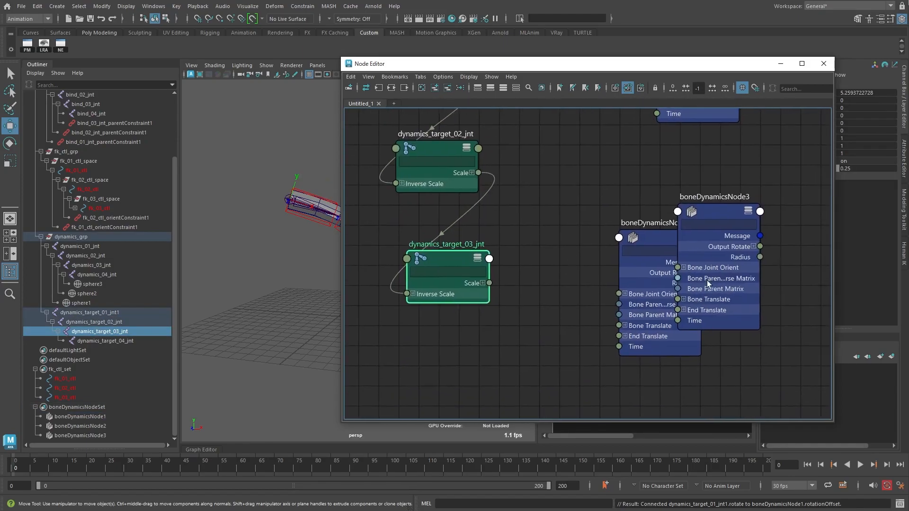
pyautogui.moveTo(703, 279); pyautogui.dragTo(768, 342)
pyautogui.moveTo(693, 331); pyautogui.dragTo(726, 241)
pyautogui.keyDown('alt'); pyautogui.moveTo(607, 229); pyautogui.dragTo(619, 339, button='middle'); pyautogui.keyUp('alt')
# - Connect the Rotate output of dynamics_target_02_jnt to the Rotation Offset of boneDynamicsNode2
pyautogui.click(491, 259)
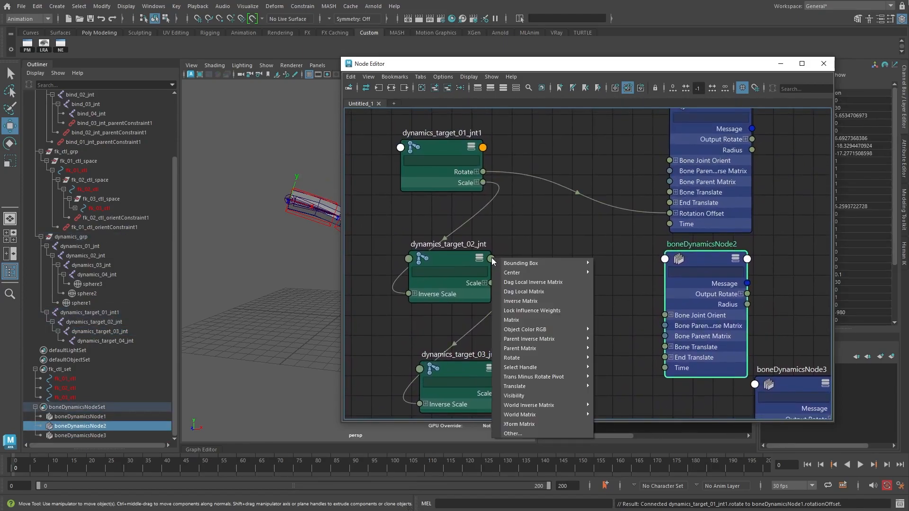
pyautogui.moveTo(535, 358)
pyautogui.click(610, 358)
pyautogui.click(672, 259)
pyautogui.click(696, 300)
# - Connect the Rotate output of dynamics_target_03_jnt to boneDynamicsNode3's Rotation Offset, align the node with the others and close the Node Editor
pyautogui.keyDown('alt'); pyautogui.moveTo(591, 368); pyautogui.dragTo(582, 247, button='middle'); pyautogui.keyUp('alt')
pyautogui.moveTo(456, 280); pyautogui.dragTo(456, 359)
pyautogui.click(494, 327)
pyautogui.moveTo(554, 424)
pyautogui.click(607, 424)
pyautogui.click(757, 282)
pyautogui.click(772, 326)
pyautogui.moveTo(779, 342); pyautogui.dragTo(694, 370)
pyautogui.click(595, 309)
pyautogui.scroll(-3, 594, 308)
pyautogui.moveTo(546, 297)
pyautogui.keyDown('alt'); pyautogui.mouseDown(button='middle')
pyautogui.moveTo(552, 349)
pyautogui.moveTo(553, 311)
pyautogui.mouseUp(button='middle'); pyautogui.keyUp('alt')
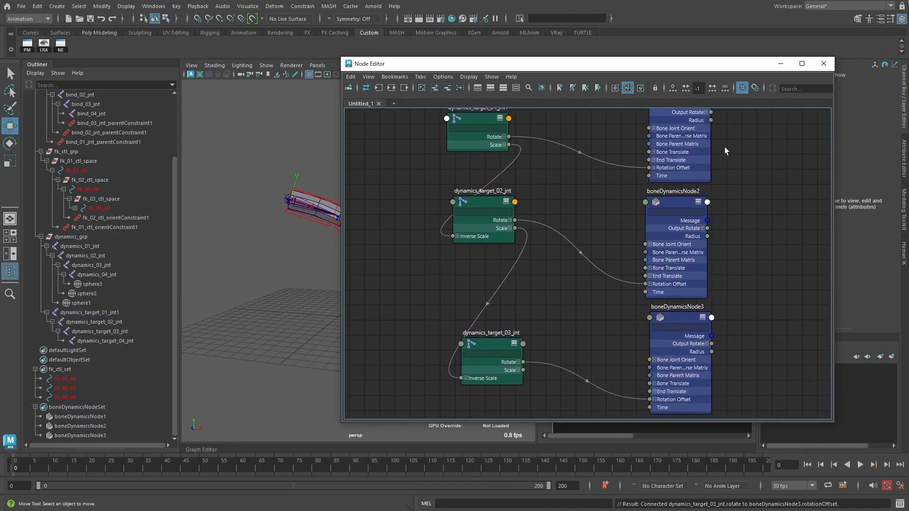
pyautogui.click(823, 65)
# - Try rotating the first three dynamics_target joints about Z at frame 2, undo the rotation and return to frame 0
pyautogui.moveTo(113, 311); pyautogui.dragTo(110, 332)
pyautogui.press('e')
pyautogui.click(17, 468)
pyautogui.click(22, 468)
pyautogui.moveTo(435, 272)
pyautogui.mouseDown()
pyautogui.moveTo(428, 218)
pyautogui.moveTo(419, 279)
pyautogui.moveTo(427, 215)
pyautogui.moveTo(427, 288)
pyautogui.moveTo(434, 249)
pyautogui.moveTo(432, 271)
pyautogui.mouseUp()
pyautogui.hotkey('ctrl', 'z')
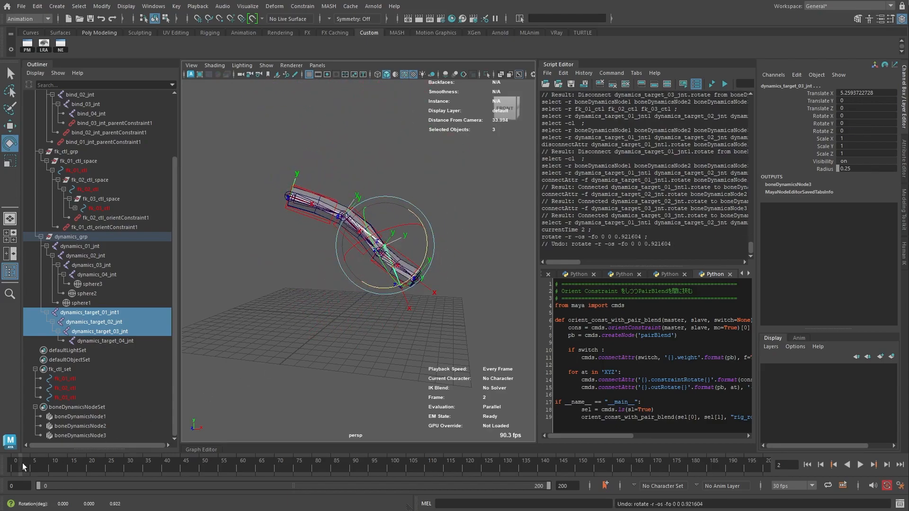
pyautogui.moveTo(24, 466); pyautogui.dragTo(16, 466)
# - Create a NURBS sphere and move it below the joint chain, to about X -3.76 and Y 3.94
pyautogui.click(238, 353)
pyautogui.keyDown('alt'); pyautogui.moveTo(274, 324); pyautogui.dragTo(359, 341, button='middle'); pyautogui.keyUp('alt')
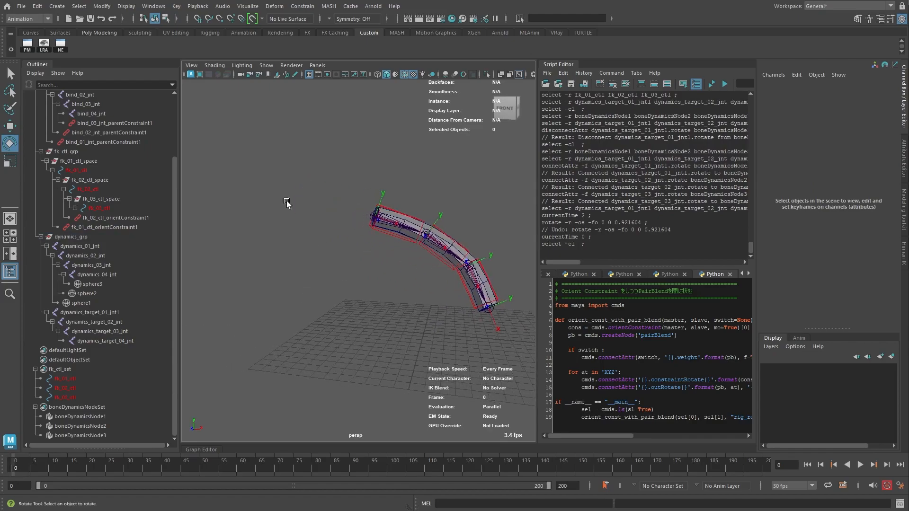
pyautogui.click(57, 8)
pyautogui.moveTo(74, 30)
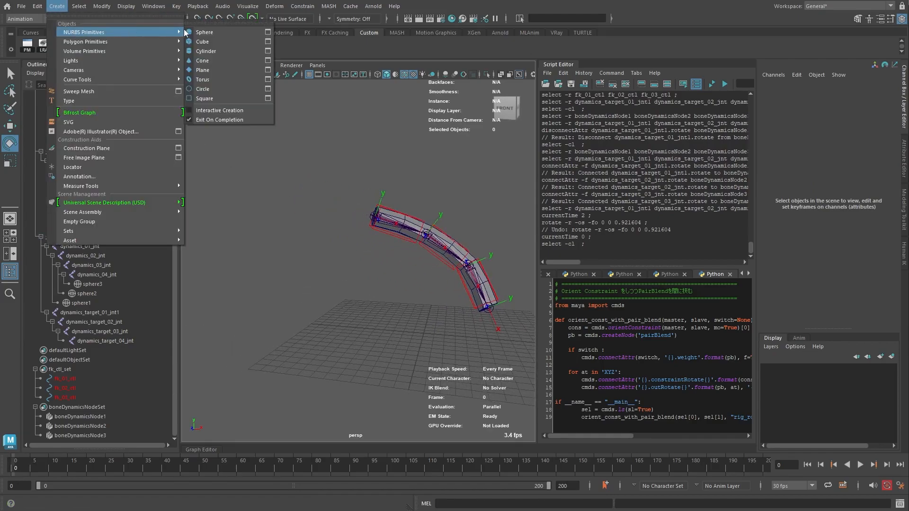
pyautogui.click(200, 30)
pyautogui.keyDown('alt'); pyautogui.moveTo(358, 252); pyautogui.dragTo(428, 269, button='right'); pyautogui.keyUp('alt')
pyautogui.keyDown('alt'); pyautogui.moveTo(428, 268); pyautogui.dragTo(368, 248, button='middle'); pyautogui.keyUp('alt')
pyautogui.press('w')
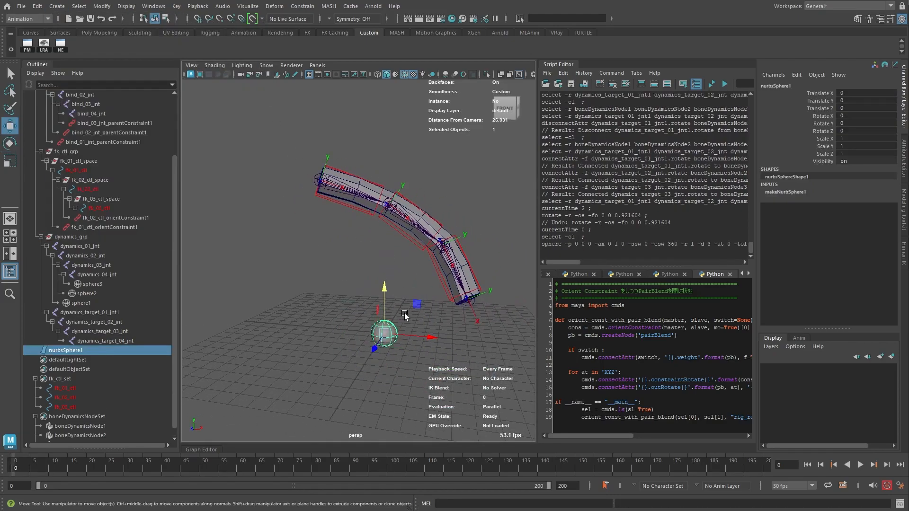
pyautogui.moveTo(414, 306); pyautogui.dragTo(376, 260)
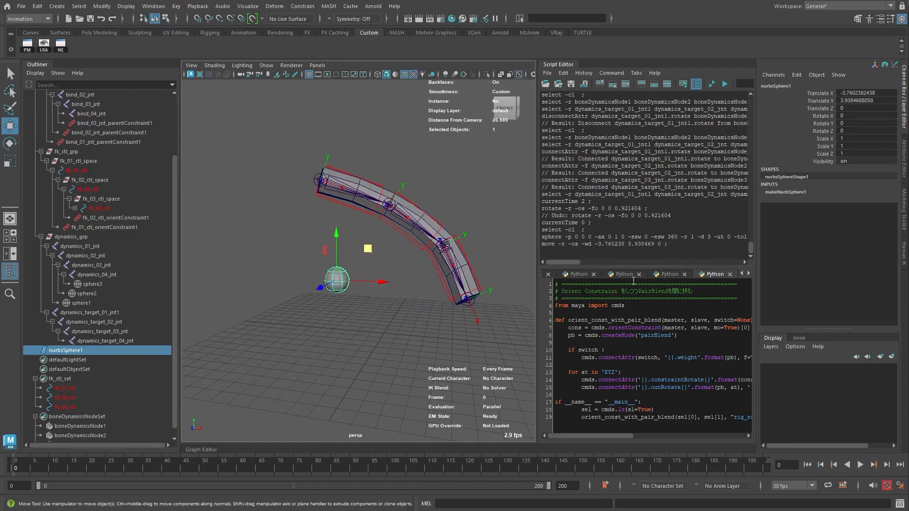
# - Set the NURBS sphere's radius to 5.3 and shift it to about X -3.69 and Y 2.71
pyautogui.click(787, 191)
pyautogui.moveTo(421, 244); pyautogui.dragTo(440, 244, button='middle')
pyautogui.press('w')
pyautogui.moveTo(371, 251); pyautogui.dragTo(371, 266)
# - Add the sphere's nodes to the Node Editor graph, remove nurbsSphereShape1 and the target joints, and place the remaining sphere nodes beside the bone dynamics nodes
pyautogui.click(60, 46)
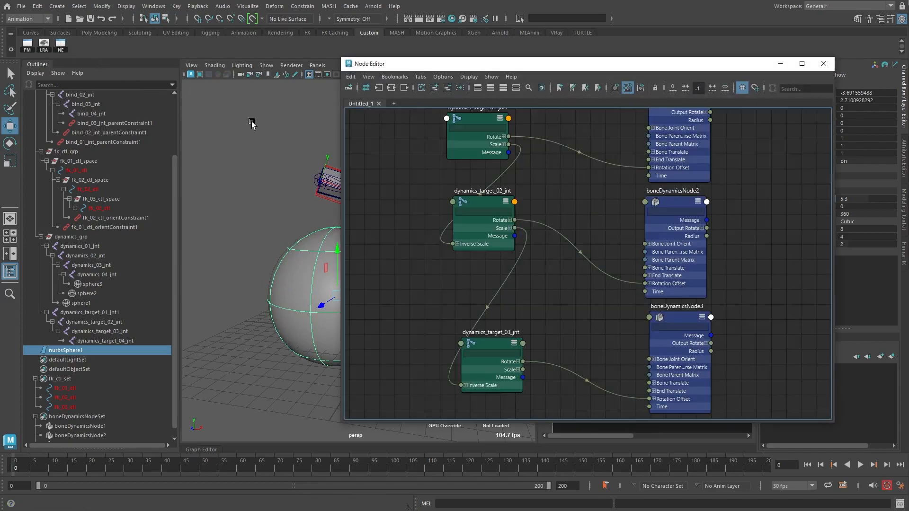
pyautogui.click(435, 89)
pyautogui.click(760, 224)
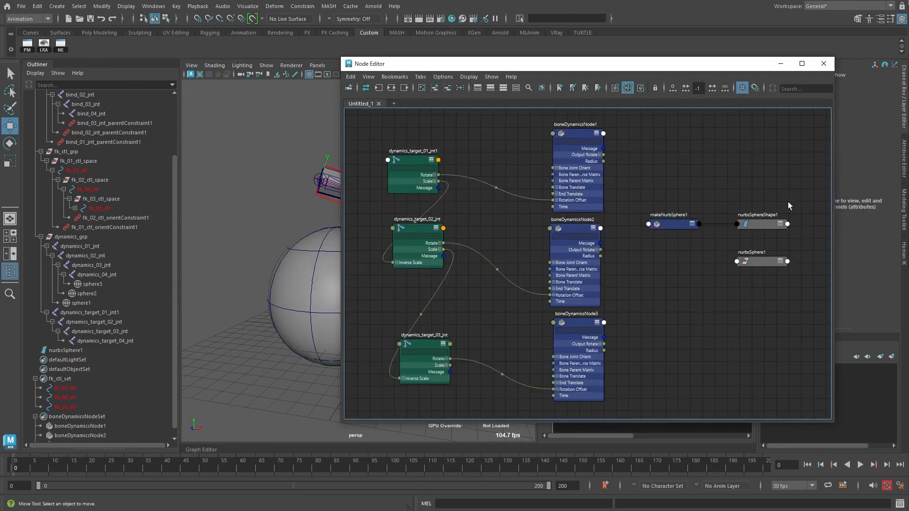
pyautogui.click(449, 90)
pyautogui.moveTo(471, 139); pyautogui.dragTo(381, 363)
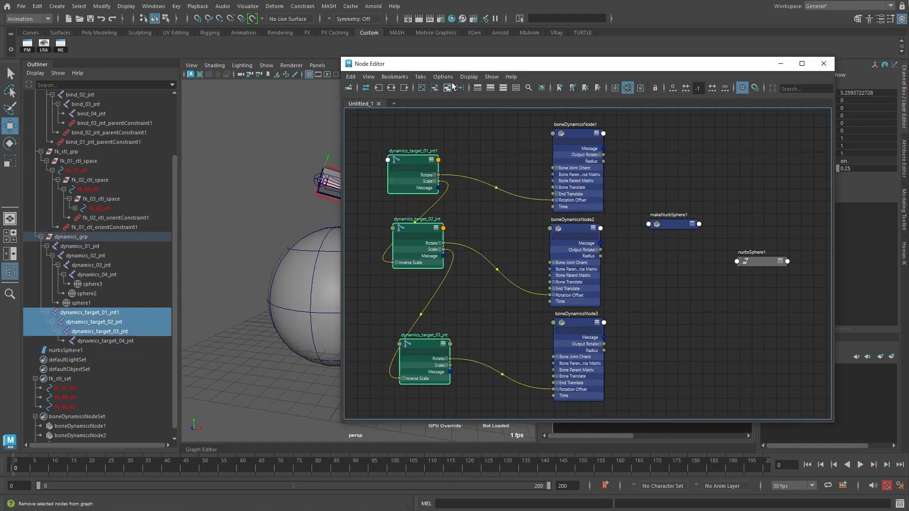
pyautogui.click(449, 90)
pyautogui.moveTo(652, 221); pyautogui.dragTo(399, 151)
pyautogui.click(739, 261)
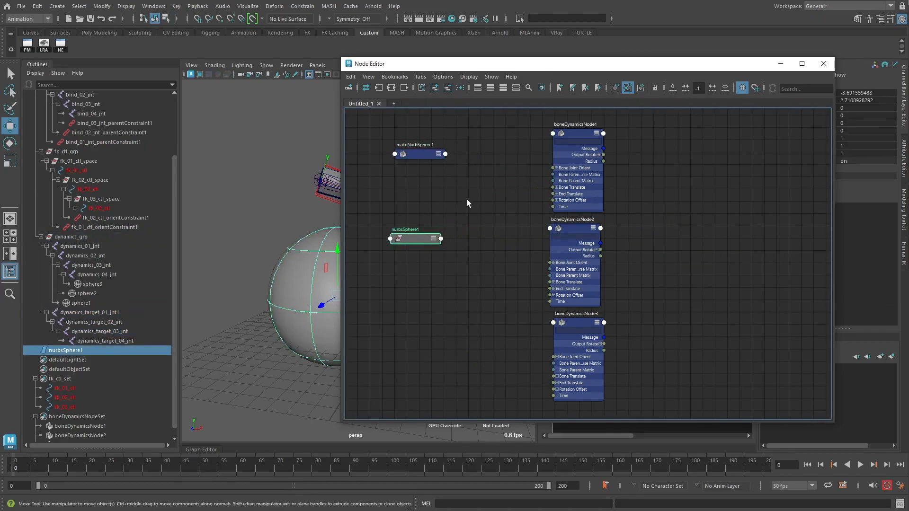
# - Expand makeNurbSphere1 and nurbsSphere1 to show all their attributes and reposition them in the graph
pyautogui.scroll(2, 472, 198)
pyautogui.click(433, 147)
pyautogui.moveTo(408, 188); pyautogui.dragTo(434, 170)
pyautogui.click(427, 245)
pyautogui.moveTo(419, 284); pyautogui.dragTo(514, 223)
pyautogui.scroll(1, 516, 222)
pyautogui.keyDown('alt'); pyautogui.moveTo(552, 218); pyautogui.dragTo(516, 294, button='middle'); pyautogui.keyUp('alt')
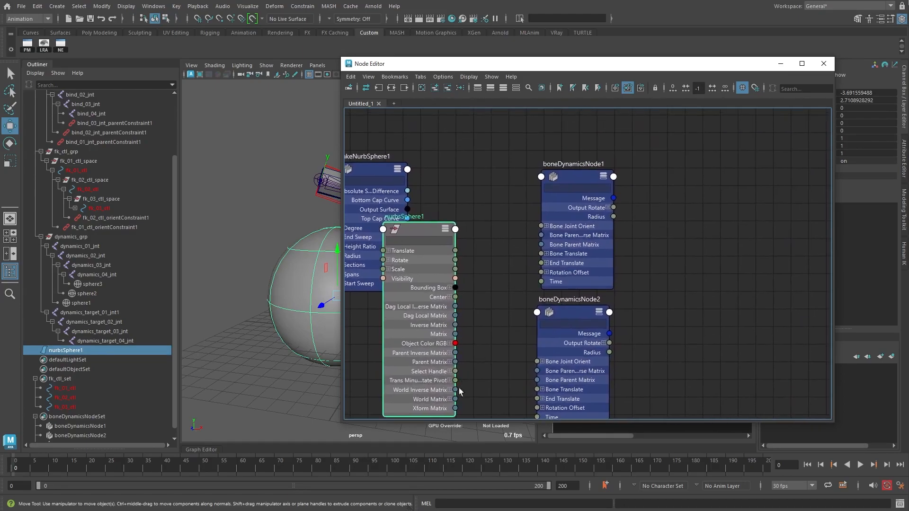
# - Connect World Matrix[0] of nurbsSphere1 to the Sphere Col Matrix of Sphere Collider[0] on boneDynamicsNode1
pyautogui.moveTo(447, 399); pyautogui.dragTo(451, 378)
pyautogui.moveTo(515, 298); pyautogui.dragTo(541, 176)
pyautogui.moveTo(586, 210)
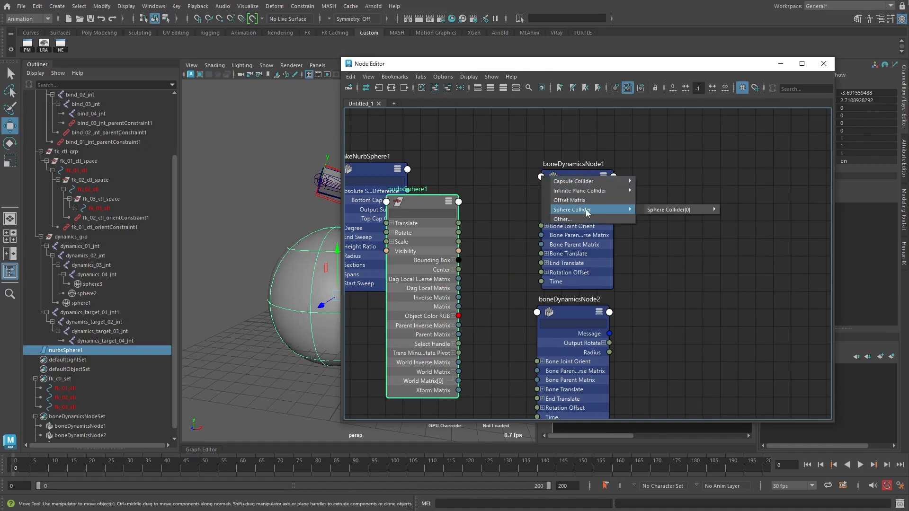
pyautogui.moveTo(682, 210)
pyautogui.click(748, 210)
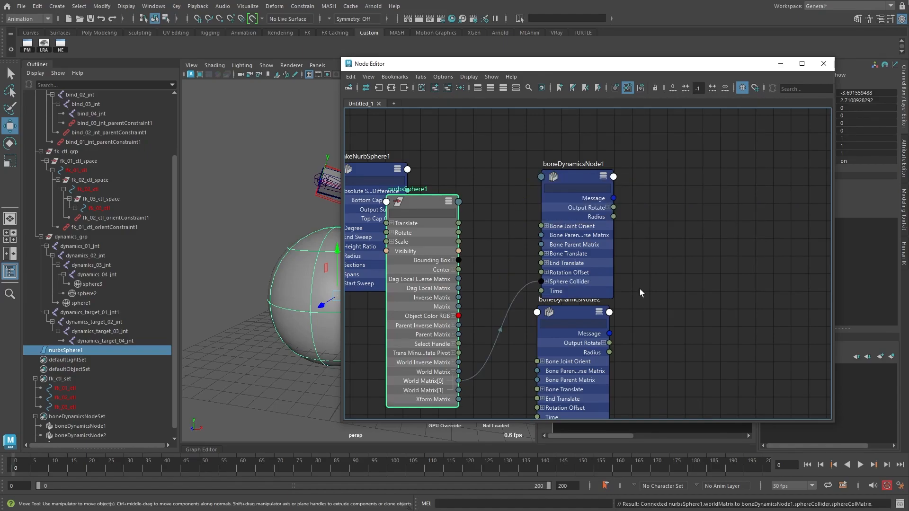
# - Expand boneDynamicsNode1's Sphere Collider[0] and connect makeNurbSphere1's Radius to its Sphere Col Radius
pyautogui.moveTo(414, 168); pyautogui.dragTo(467, 148)
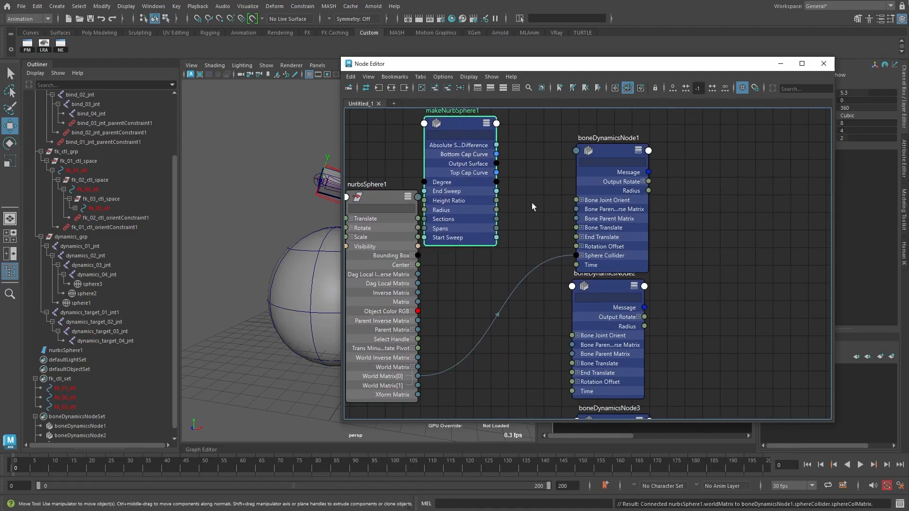
pyautogui.moveTo(594, 256); pyautogui.dragTo(585, 204)
pyautogui.click(572, 204)
pyautogui.click(578, 214)
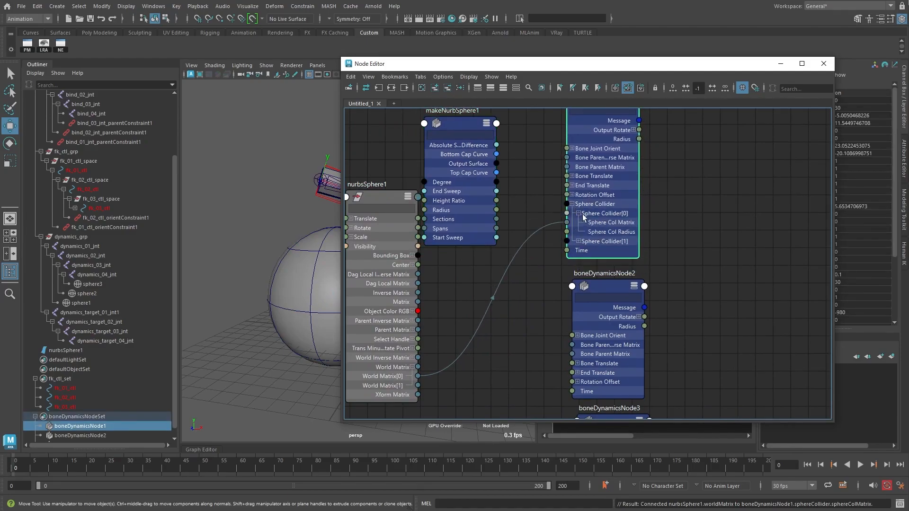
pyautogui.moveTo(524, 216); pyautogui.dragTo(567, 232)
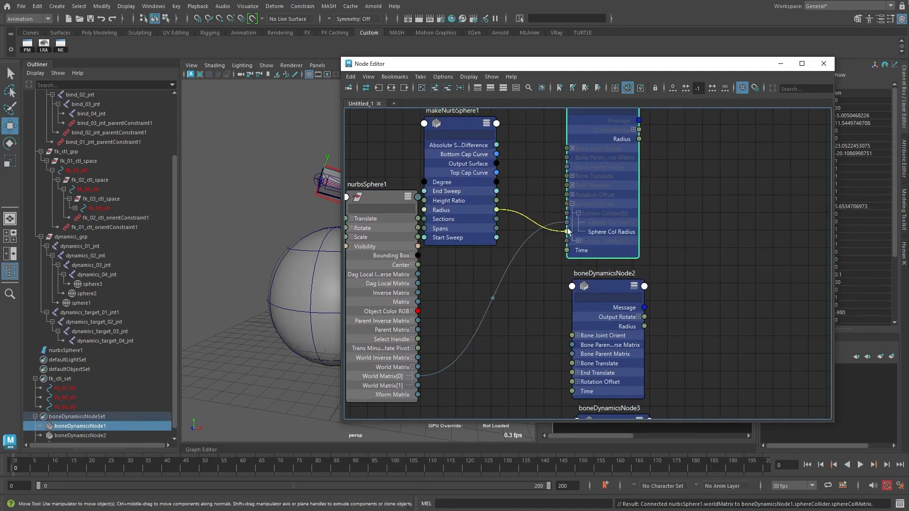
# - Connect World Matrix[0] of nurbsSphere1 to the Sphere Col Matrix of Sphere Collider[0] on boneDynamicsNode2
pyautogui.moveTo(545, 372); pyautogui.dragTo(550, 285, button='middle')
pyautogui.moveTo(529, 252); pyautogui.dragTo(578, 199)
pyautogui.moveTo(632, 233)
pyautogui.click(791, 233)
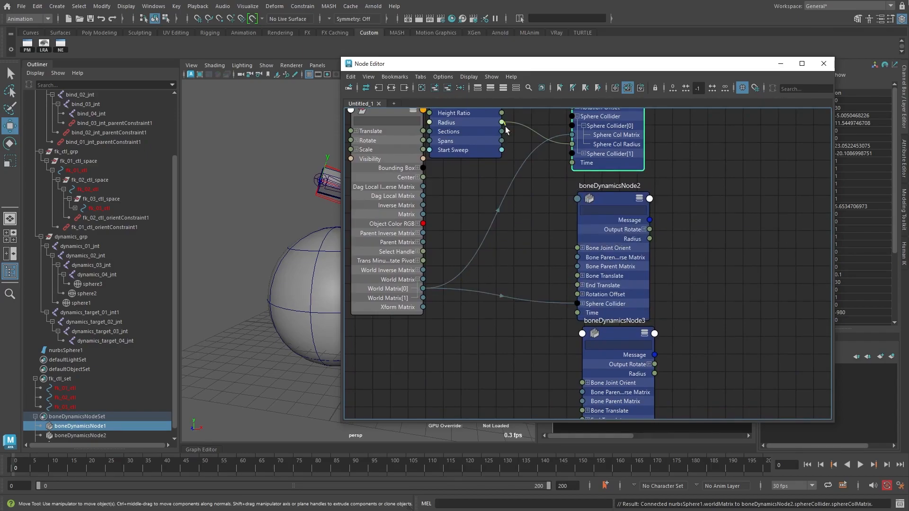
# - Expand boneDynamicsNode2's Sphere Collider[0] and connect makeNurbSphere1's Radius to its Sphere Col Radius
pyautogui.moveTo(581, 301); pyautogui.dragTo(577, 332)
pyautogui.moveTo(614, 364); pyautogui.dragTo(739, 294)
pyautogui.moveTo(621, 309); pyautogui.dragTo(674, 234)
pyautogui.moveTo(712, 327); pyautogui.dragTo(548, 341)
# - Connect World Matrix[0] of nurbsSphere1 to the Sphere Col Matrix of Sphere Collider[0] on boneDynamicsNode3
pyautogui.keyDown('alt'); pyautogui.moveTo(453, 320); pyautogui.dragTo(489, 239, button='middle'); pyautogui.keyUp('alt')
pyautogui.moveTo(440, 210); pyautogui.dragTo(415, 285)
pyautogui.moveTo(581, 198); pyautogui.dragTo(580, 198)
pyautogui.moveTo(663, 232)
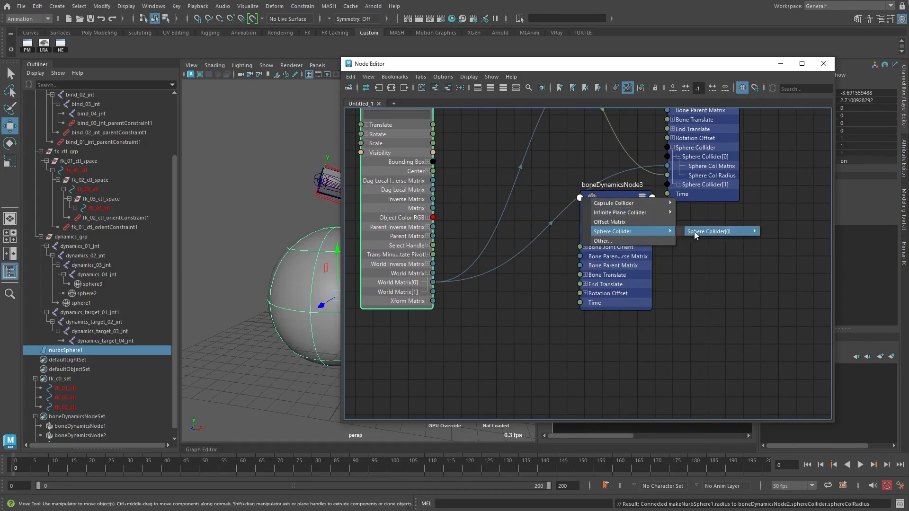
pyautogui.moveTo(694, 231)
pyautogui.click(782, 231)
# - Connect makeNurbSphere1's Radius to the Sphere Col Radius of boneDynamicsNode3's Sphere Collider[0] and put the Node Editor away
pyautogui.keyDown('alt'); pyautogui.moveTo(750, 271); pyautogui.dragTo(749, 293, button='middle'); pyautogui.keyUp('alt')
pyautogui.click(584, 325)
pyautogui.click(590, 334)
pyautogui.moveTo(622, 330); pyautogui.dragTo(811, 278)
pyautogui.keyDown('alt'); pyautogui.moveTo(590, 173); pyautogui.dragTo(525, 215, button='middle'); pyautogui.keyUp('alt')
pyautogui.moveTo(441, 124); pyautogui.dragTo(700, 342)
pyautogui.click(678, 310)
pyautogui.click(777, 64)
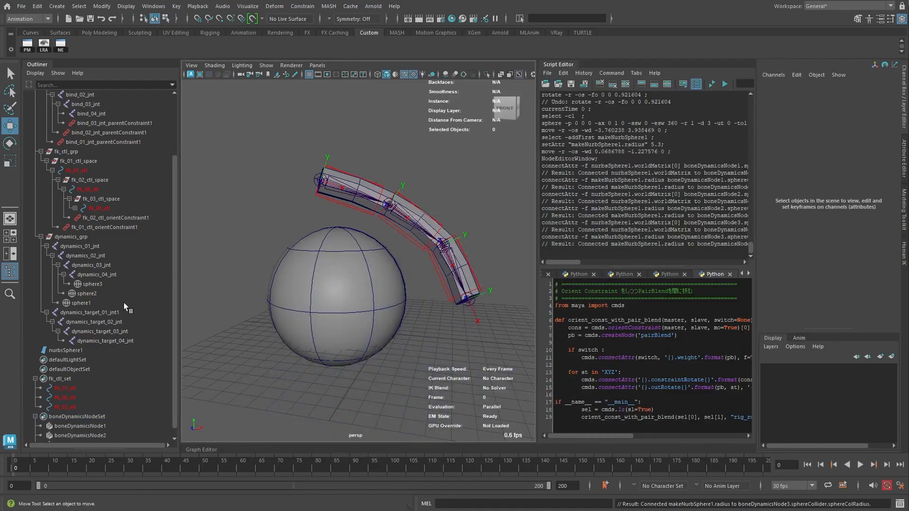
# - Set the Radius of boneDynamicsNode1, boneDynamicsNode2 and boneDynamicsNode3 to 1.9
pyautogui.scroll(-1, 124, 303)
pyautogui.moveTo(86, 415); pyautogui.dragTo(87, 435)
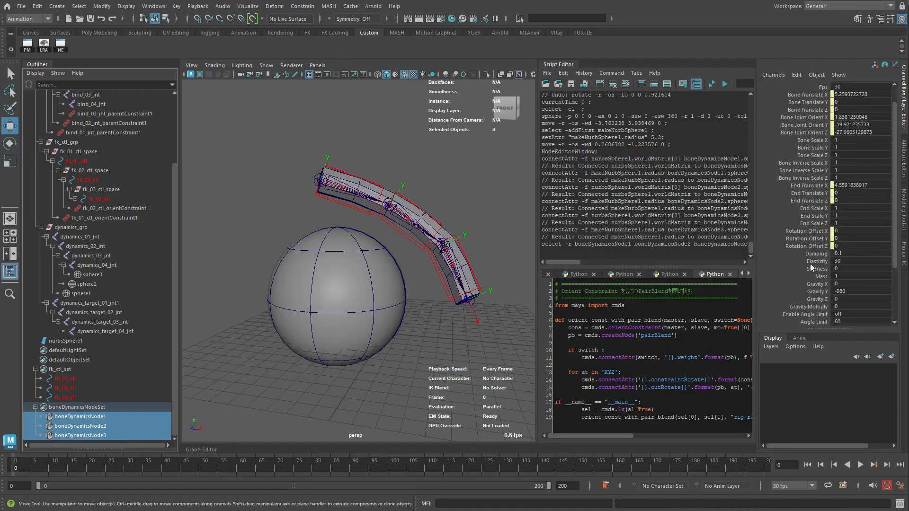
pyautogui.scroll(-3, 811, 263)
pyautogui.click(816, 255)
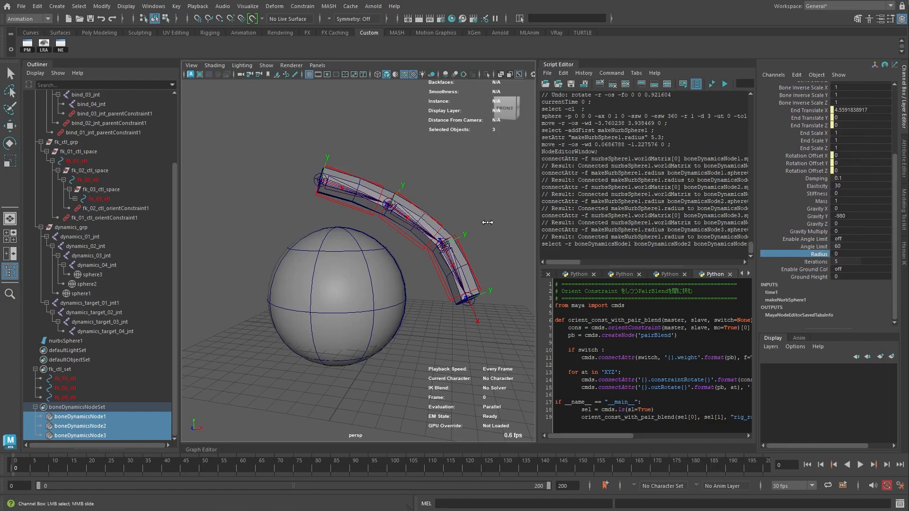
pyautogui.moveTo(496, 223); pyautogui.dragTo(496, 222, button='middle')
# - At frame 1, move nurbsSphere1 around beneath the joint chain to check how the chain collides with it
pyautogui.click(351, 280)
pyautogui.press('w')
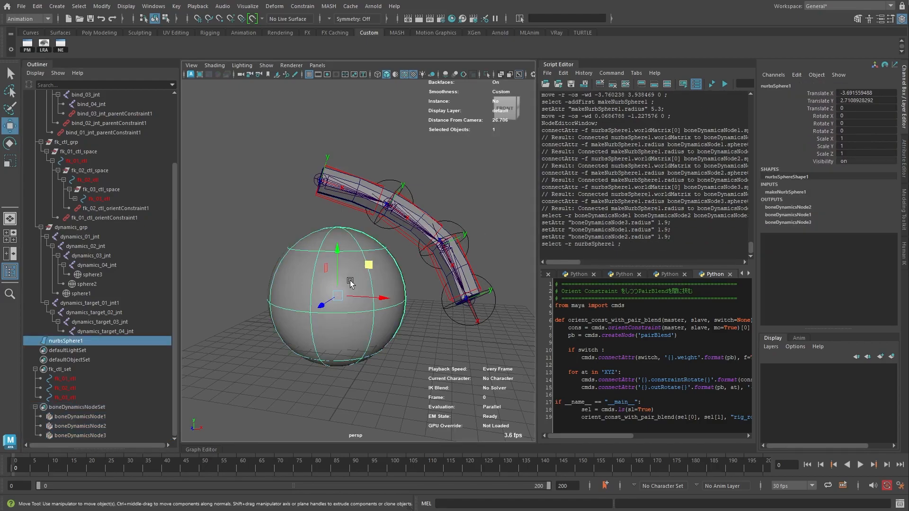
pyautogui.click(18, 466)
pyautogui.moveTo(367, 270); pyautogui.dragTo(399, 270, button='middle')
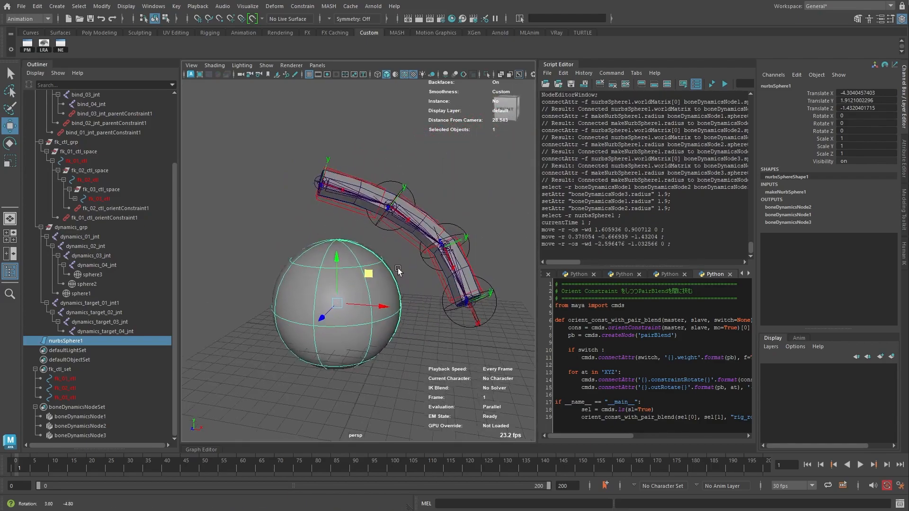
# - Try rotating dynamics_target_01_jnt1 against the sphere collider, undo the rotation and clear the selection
pyautogui.click(93, 301)
pyautogui.press('e')
pyautogui.moveTo(351, 176); pyautogui.dragTo(367, 133)
pyautogui.hotkey('ctrl', 'z')
pyautogui.click(423, 126)
# - Return to frame 0 and move nurbsSphere1 up and away from the joint chain
pyautogui.keyDown('alt'); pyautogui.moveTo(368, 279); pyautogui.dragTo(386, 296); pyautogui.keyUp('alt')
pyautogui.scroll(-3, 385, 296)
pyautogui.keyDown('alt'); pyautogui.moveTo(386, 296); pyautogui.dragTo(327, 329, button='middle'); pyautogui.keyUp('alt')
pyautogui.keyDown('alt'); pyautogui.moveTo(327, 329); pyautogui.dragTo(436, 114); pyautogui.keyUp('alt')
pyautogui.click(18, 464)
pyautogui.click(295, 336)
pyautogui.press('w')
pyautogui.keyDown('alt'); pyautogui.moveTo(454, 248); pyautogui.dragTo(361, 253); pyautogui.keyUp('alt')
pyautogui.moveTo(319, 178); pyautogui.dragTo(318, 175, button='middle')
pyautogui.moveTo(319, 142); pyautogui.dragTo(331, 146)
pyautogui.keyDown('alt'); pyautogui.moveTo(277, 224); pyautogui.dragTo(361, 242); pyautogui.keyUp('alt')
pyautogui.keyDown('alt'); pyautogui.moveTo(361, 260); pyautogui.dragTo(351, 290, button='middle'); pyautogui.keyUp('alt')
pyautogui.keyDown('alt'); pyautogui.moveTo(351, 290); pyautogui.dragTo(328, 303, button='right'); pyautogui.keyUp('alt')
# - Advance to frame 32, nudge nurbsSphere1's position, return to frame 0 and clear the selection
pyautogui.moveTo(15, 465); pyautogui.dragTo(133, 457)
pyautogui.moveTo(400, 182); pyautogui.dragTo(389, 198)
pyautogui.click(97, 301)
pyautogui.hotkey('alt', 'shift', 'v')
pyautogui.click(213, 384)
# - Create a NURBS circle at the origin
pyautogui.moveTo(277, 380)
pyautogui.keyDown('alt'); pyautogui.mouseDown(button='right')
pyautogui.moveTo(349, 383)
pyautogui.moveTo(325, 387)
pyautogui.mouseUp(button='right'); pyautogui.keyUp('alt')
pyautogui.keyDown('alt'); pyautogui.moveTo(326, 387); pyautogui.dragTo(373, 326, button='middle'); pyautogui.keyUp('alt')
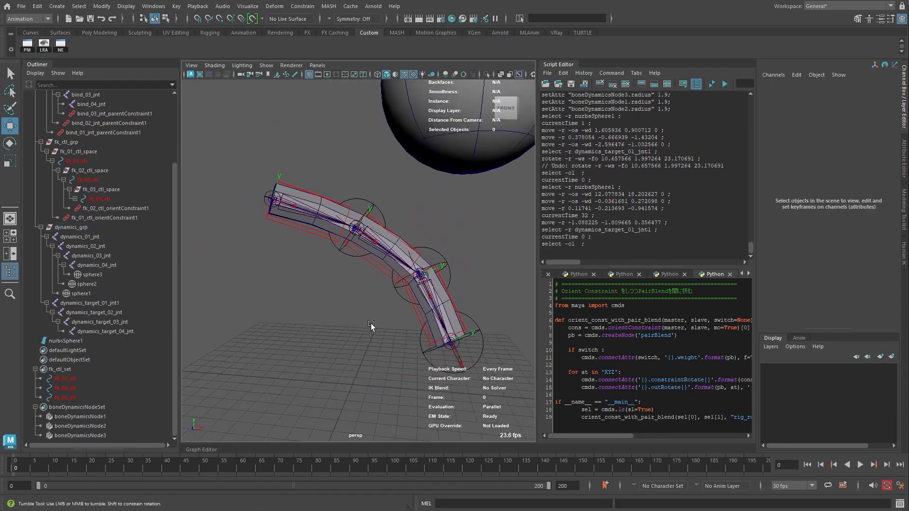
pyautogui.keyDown('alt'); pyautogui.moveTo(374, 326); pyautogui.dragTo(325, 335); pyautogui.keyUp('alt')
pyautogui.keyDown('alt'); pyautogui.moveTo(324, 334); pyautogui.dragTo(364, 328, button='middle'); pyautogui.keyUp('alt')
pyautogui.click(79, 6)
pyautogui.moveTo(57, 5)
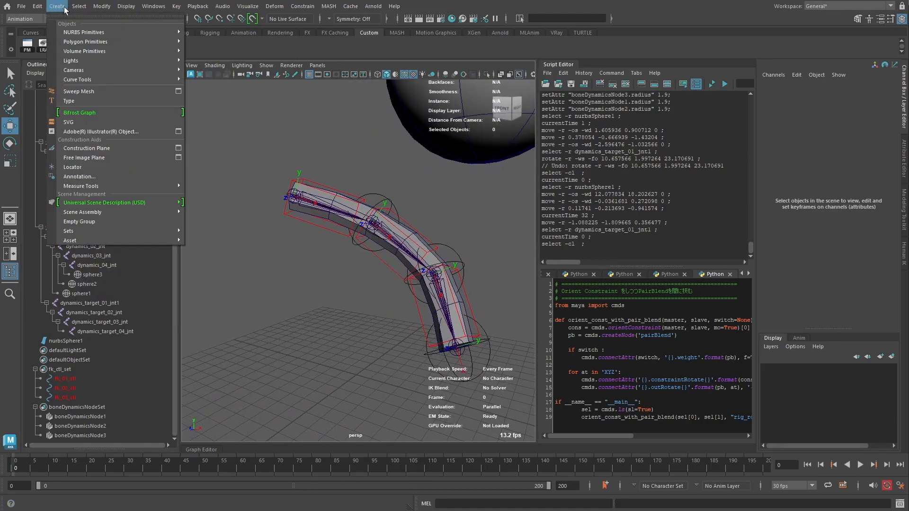
pyautogui.moveTo(169, 30)
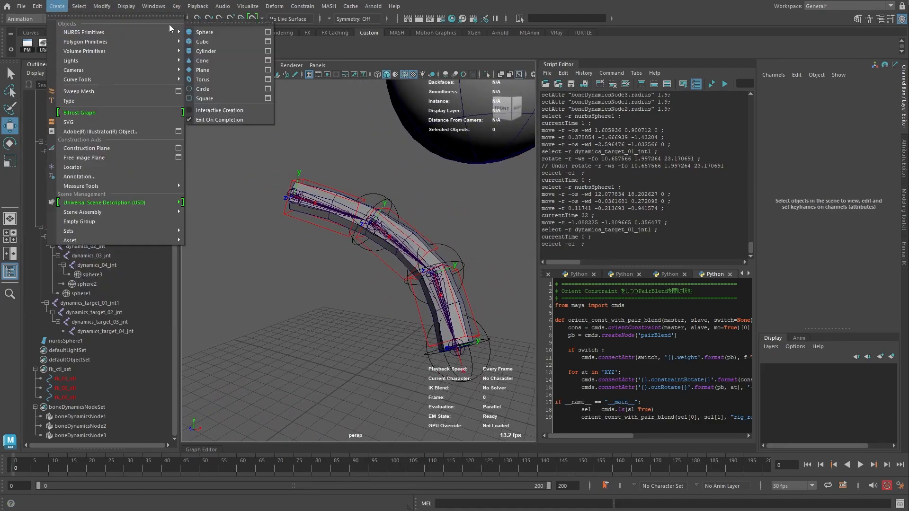
pyautogui.click(211, 91)
# - Set makeNurbCircle1's Normal X to 1, Normal Y to 0 and Sections to 16
pyautogui.click(796, 193)
pyautogui.click(846, 199)
pyautogui.write('1')
pyautogui.press('Tab')
pyautogui.write('0')
pyautogui.press('Return')
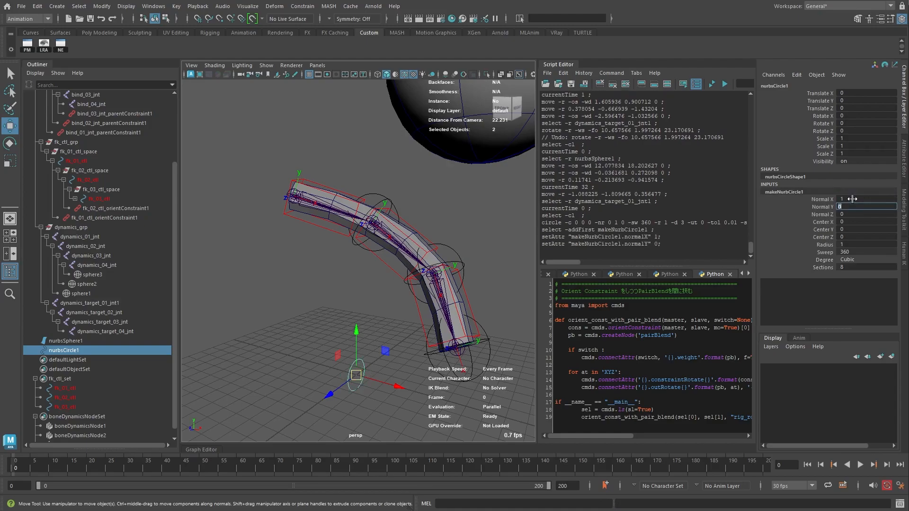
pyautogui.click(850, 265)
pyautogui.write('16')
pyautogui.press('Return')
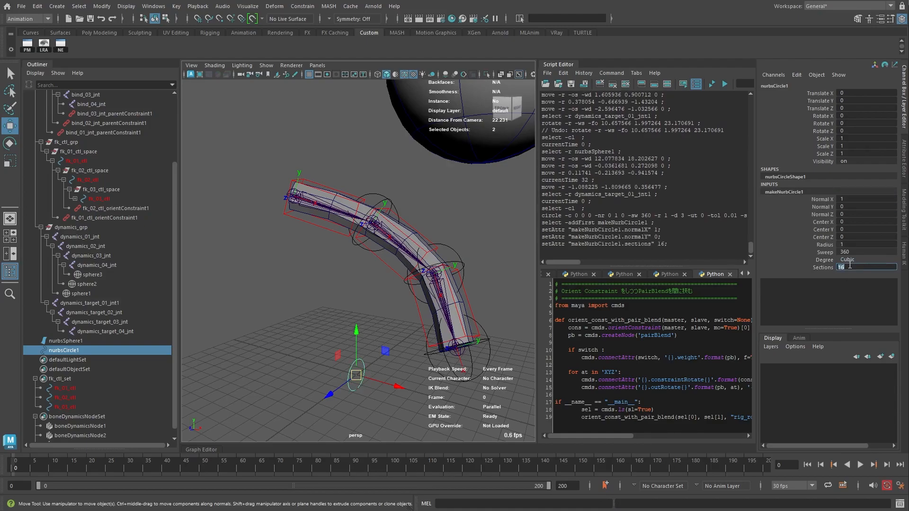
# - Move the circle's top control vertex up about 0.6 units to form a teardrop, and return to object mode
pyautogui.keyDown('alt'); pyautogui.moveTo(318, 294); pyautogui.dragTo(329, 301, button='right'); pyautogui.keyUp('alt')
pyautogui.keyDown('alt'); pyautogui.moveTo(329, 308); pyautogui.dragTo(357, 231, button='middle'); pyautogui.keyUp('alt')
pyautogui.keyDown('alt'); pyautogui.moveTo(357, 230); pyautogui.dragTo(468, 284, button='right'); pyautogui.keyUp('alt')
pyautogui.keyDown('alt'); pyautogui.moveTo(469, 284); pyautogui.dragTo(348, 280, button='middle'); pyautogui.keyUp('alt')
pyautogui.press('F9')
pyautogui.moveTo(351, 279); pyautogui.dragTo(356, 260)
pyautogui.scroll(-3, 377, 209)
pyautogui.keyDown('alt'); pyautogui.moveTo(377, 209); pyautogui.dragTo(368, 268, button='middle'); pyautogui.keyUp('alt')
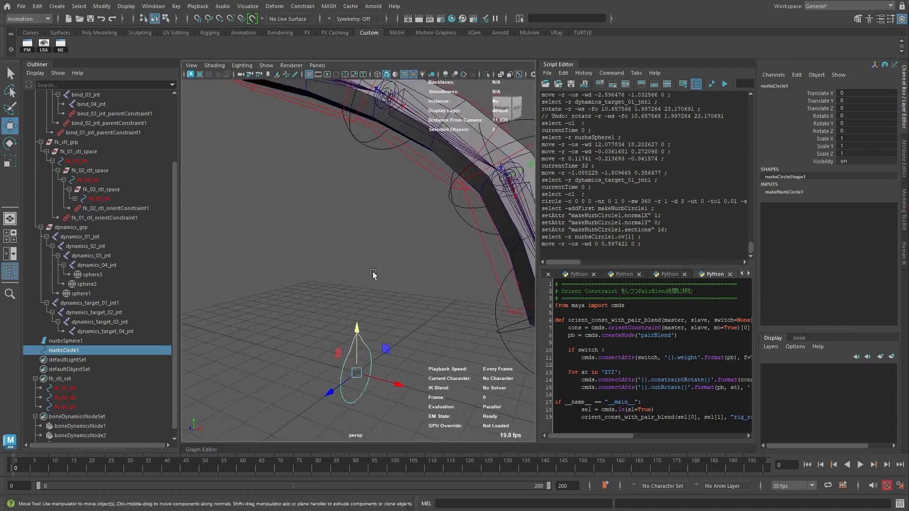
pyautogui.click(368, 269)
# - Enable the drawing overrides on nurbsCircleShape1 and return to the Channel Box
pyautogui.click(371, 353)
pyautogui.click(905, 156)
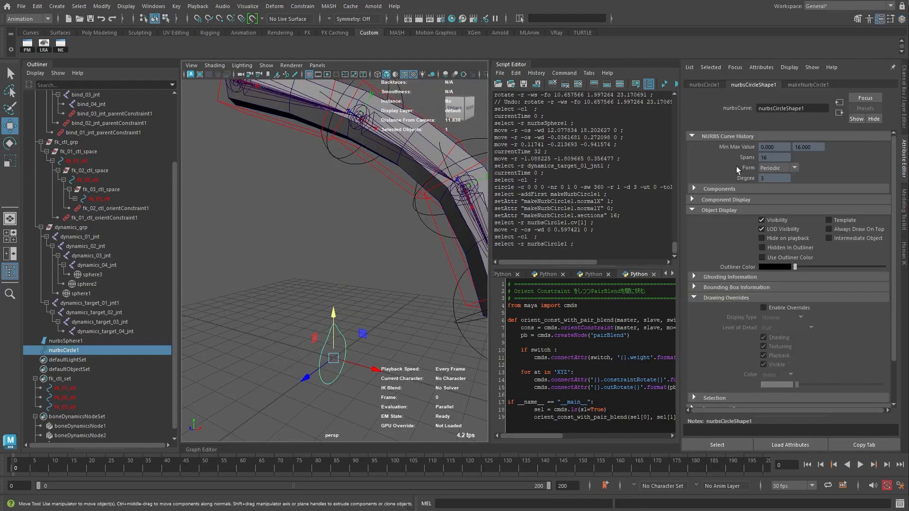
pyautogui.scroll(-2, 717, 287)
pyautogui.click(764, 259)
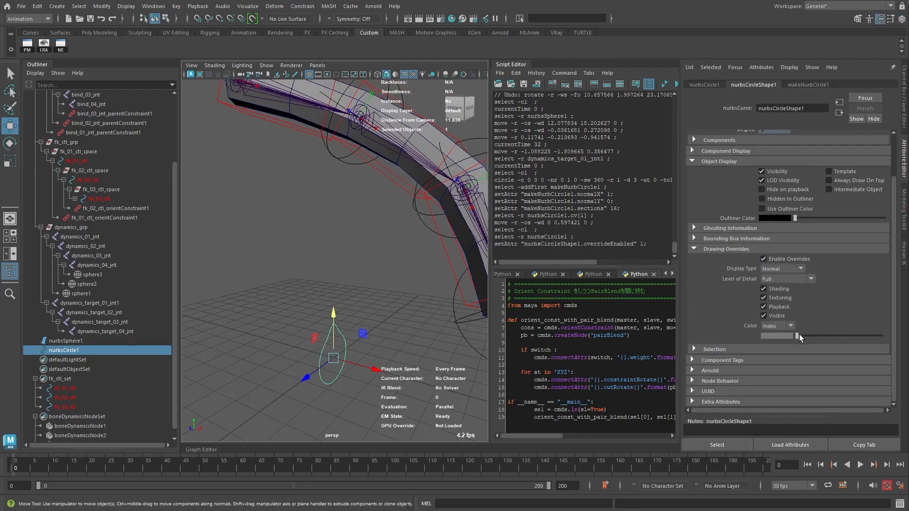
pyautogui.click(904, 107)
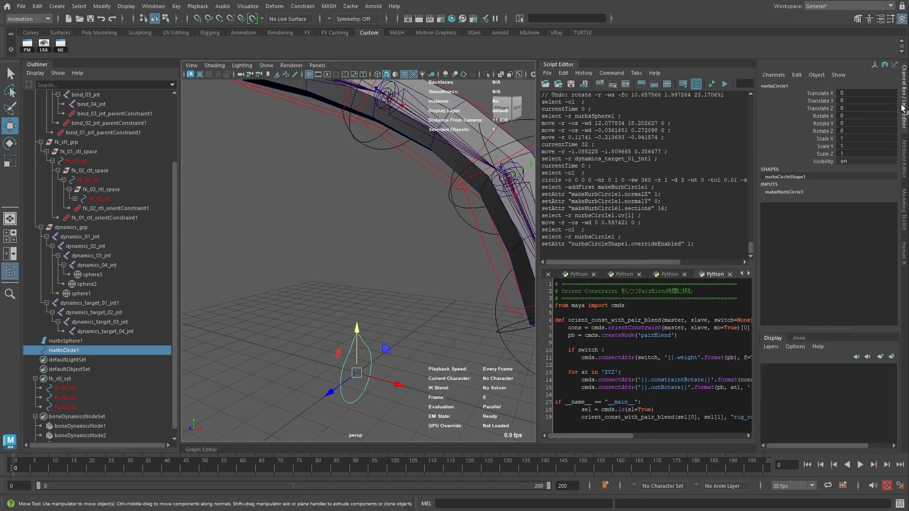
# - Match all transforms of nurbsCircle1 to dynamics_target_01_jnt1, keeping the Match Transformations commands as a floating window over the viewport
pyautogui.click(442, 244)
pyautogui.keyDown('alt'); pyautogui.moveTo(442, 244); pyautogui.dragTo(350, 258, button='right'); pyautogui.keyUp('alt')
pyautogui.keyDown('alt'); pyautogui.moveTo(353, 260); pyautogui.dragTo(369, 289, button='middle'); pyautogui.keyUp('alt')
pyautogui.click(386, 353)
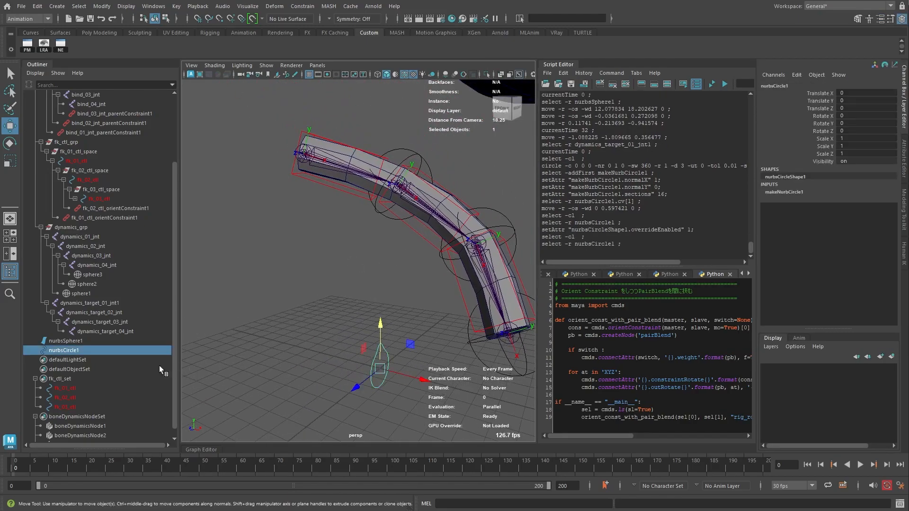
pyautogui.keyDown('ctrl'); pyautogui.click(92, 303); pyautogui.keyUp('ctrl')
pyautogui.click(102, 6)
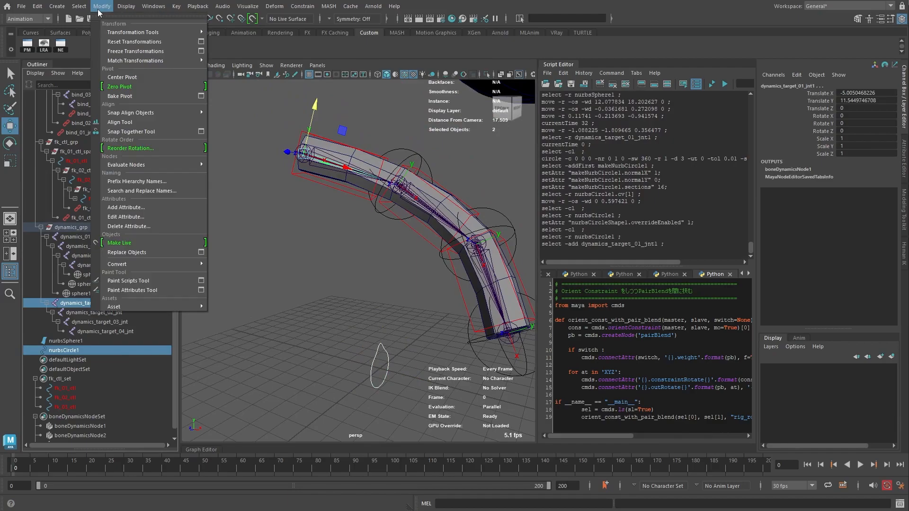
pyautogui.moveTo(135, 61)
pyautogui.click(241, 51)
pyautogui.moveTo(239, 36); pyautogui.dragTo(213, 86)
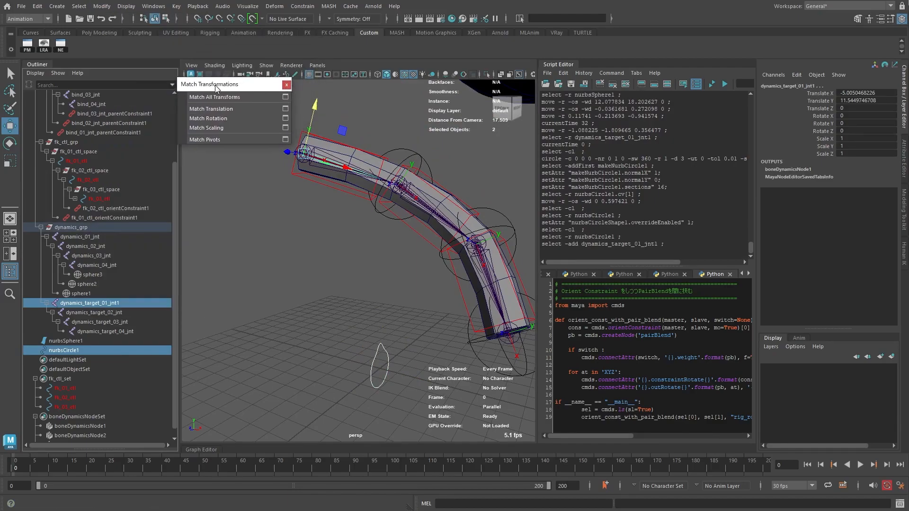
pyautogui.keyDown('alt'); pyautogui.moveTo(266, 237); pyautogui.dragTo(266, 329, button='middle'); pyautogui.keyUp('alt')
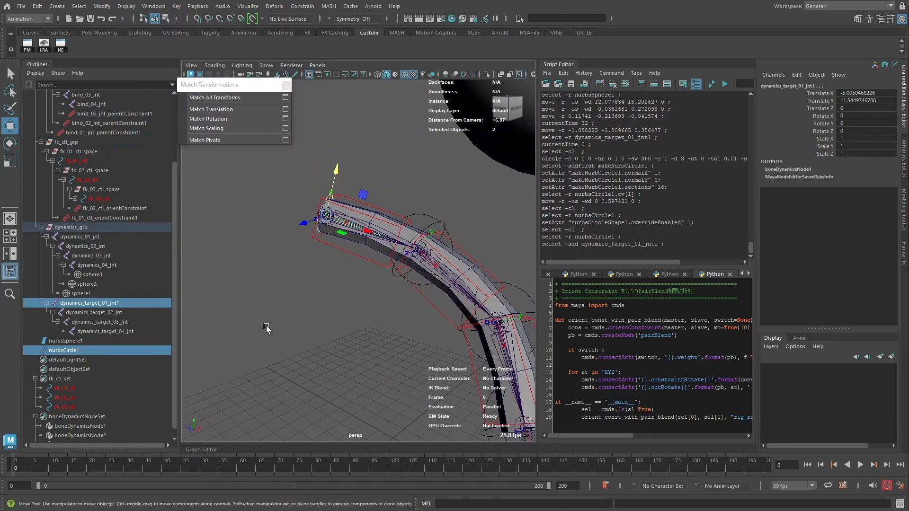
# - Set makeNurbCircle1's Radius to 2.3
pyautogui.click(79, 347)
pyautogui.click(783, 193)
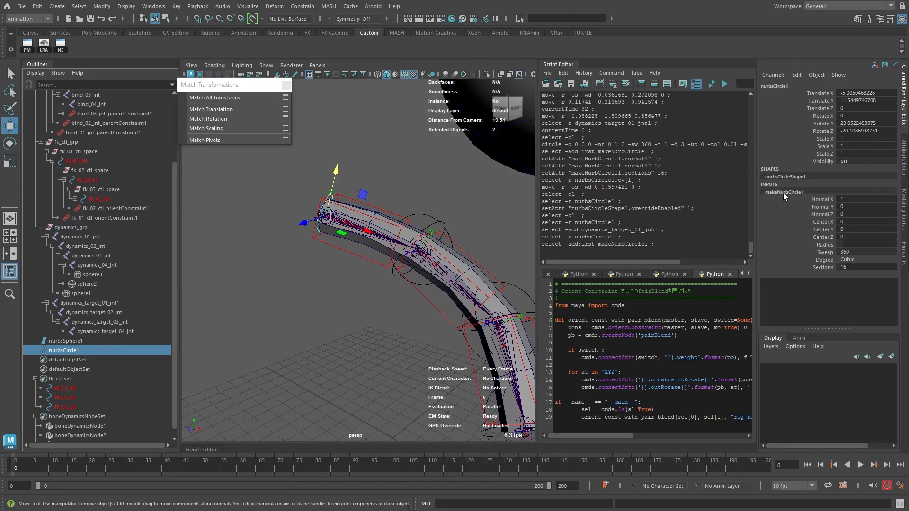
pyautogui.click(824, 245)
pyautogui.moveTo(347, 261); pyautogui.dragTo(341, 171, button='middle')
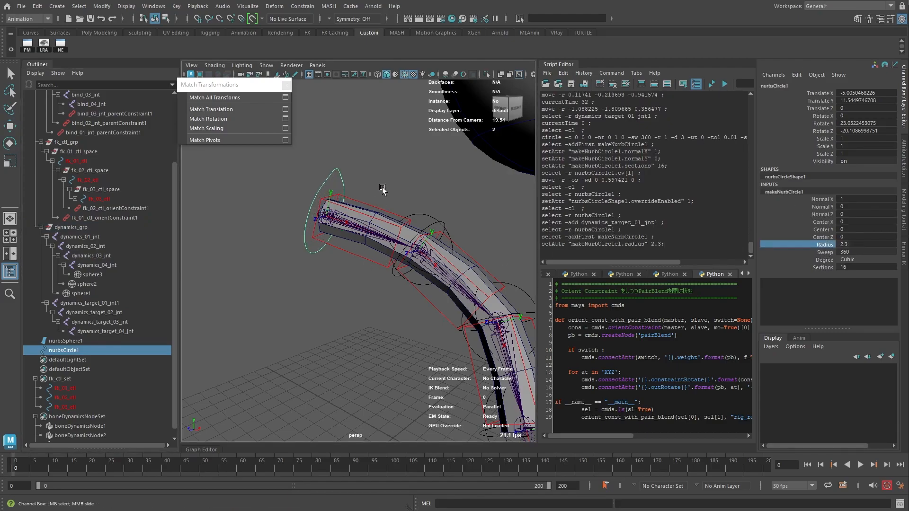
# - Pull nurbsCircle1's top control vertex up about 0.3 units, return to object mode and clear the selection
pyautogui.press('w')
pyautogui.click(337, 163)
pyautogui.moveTo(331, 163); pyautogui.dragTo(329, 169)
pyautogui.moveTo(341, 155); pyautogui.dragTo(343, 150)
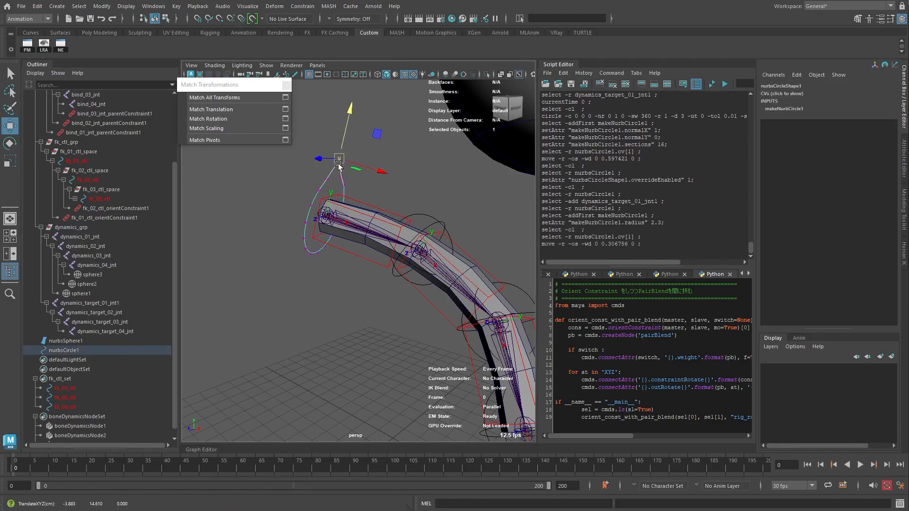
pyautogui.press('F8')
pyautogui.click(392, 153)
# - Duplicate nurbsCircle1 twice and match all transforms of nurbsCircle2 to dynamics_target_02_jnt
pyautogui.click(89, 351)
pyautogui.hotkey('ctrl', 'd')
pyautogui.hotkey('ctrl', 'd')
pyautogui.click(78, 360)
pyautogui.keyDown('ctrl'); pyautogui.click(107, 313); pyautogui.keyUp('ctrl')
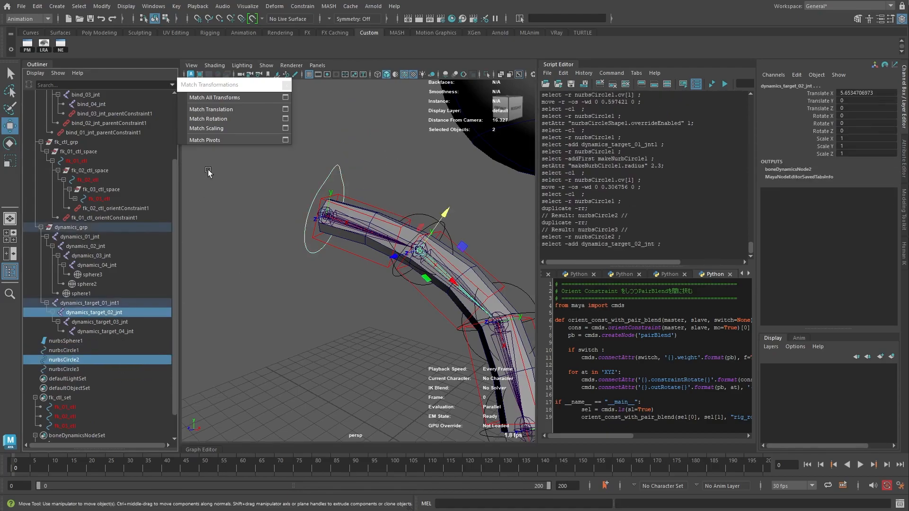
pyautogui.click(228, 97)
# - Match all transforms of nurbsCircle3 to dynamics_target_03_jnt
pyautogui.click(64, 368)
pyautogui.keyDown('ctrl'); pyautogui.click(101, 322); pyautogui.keyUp('ctrl')
pyautogui.click(220, 98)
pyautogui.keyDown('alt'); pyautogui.moveTo(355, 313); pyautogui.dragTo(290, 266, button='middle'); pyautogui.keyUp('alt')
pyautogui.keyDown('alt'); pyautogui.moveTo(290, 266); pyautogui.dragTo(259, 269, button='right'); pyautogui.keyUp('alt')
pyautogui.keyDown('alt'); pyautogui.moveTo(276, 261); pyautogui.dragTo(284, 269, button='middle'); pyautogui.keyUp('alt')
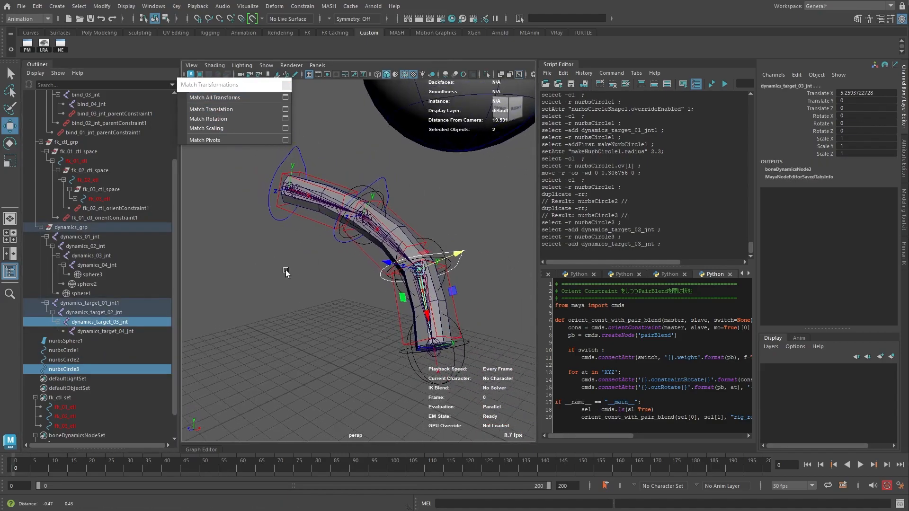
# - Try moving dynamics_target_01_jnt1 upward without its control curve, and undo the move
pyautogui.click(112, 303)
pyautogui.moveTo(317, 309); pyautogui.dragTo(329, 261, button='middle')
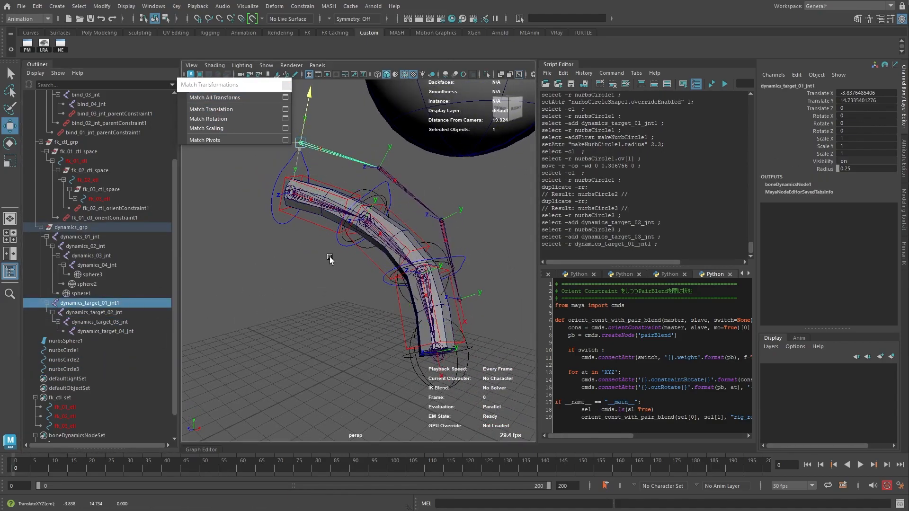
pyautogui.hotkey('ctrl', 'z')
# - Bring up the Python script that parents a curve shape to a joint, with nurbsCircle1 as its curve
pyautogui.click(73, 350)
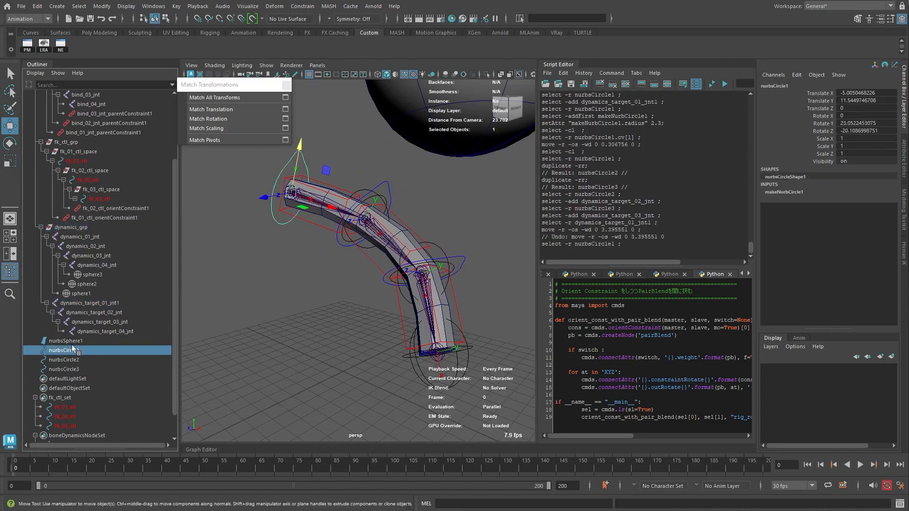
pyautogui.doubleClick(77, 351)
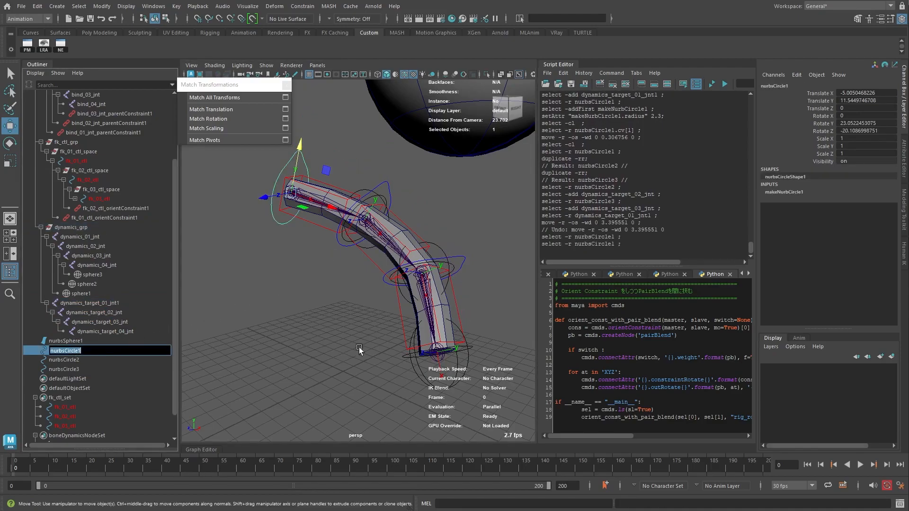
pyautogui.click(711, 276)
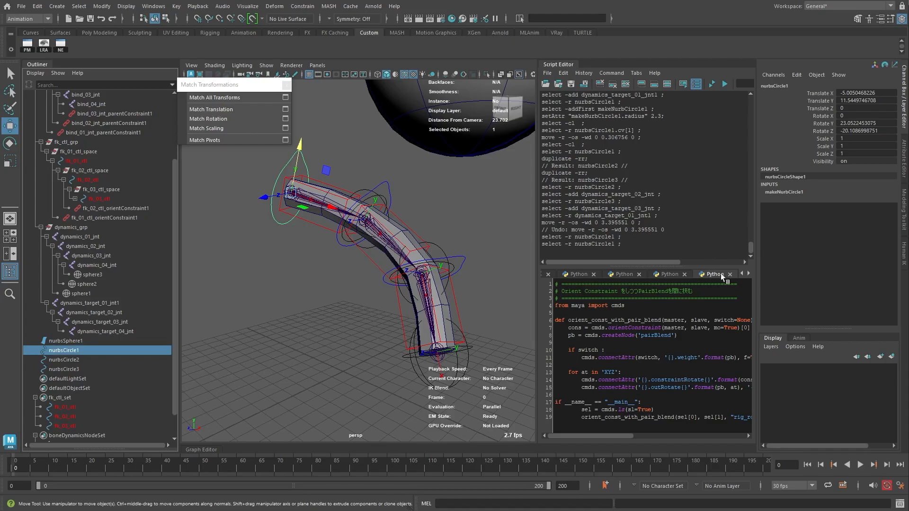
pyautogui.click(748, 273)
pyautogui.click(715, 274)
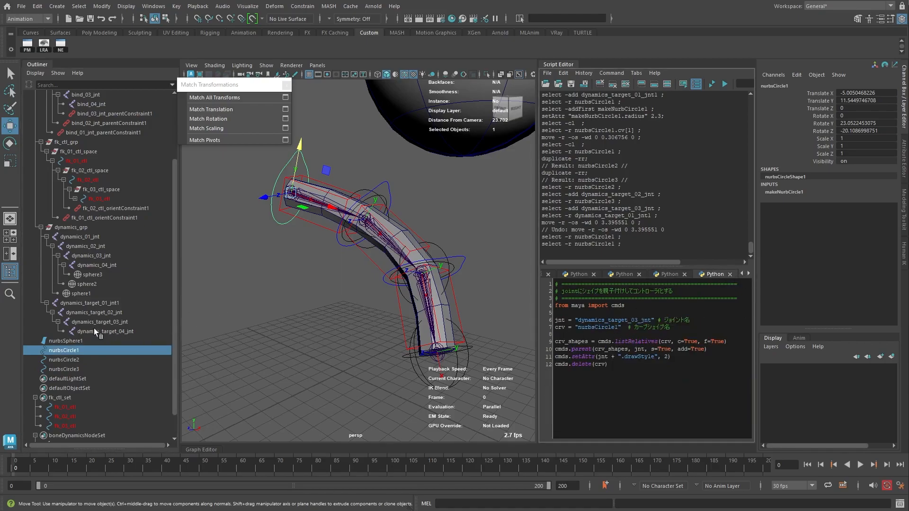
# - Set the script's jnt variable to dynamics_target_01_jnt1 and run it to parent nurbsCircle1's shape to that joint
pyautogui.doubleClick(91, 303)
pyautogui.hotkey('ctrl', 'c')
pyautogui.doubleClick(613, 320)
pyautogui.hotkey('ctrl', 'v')
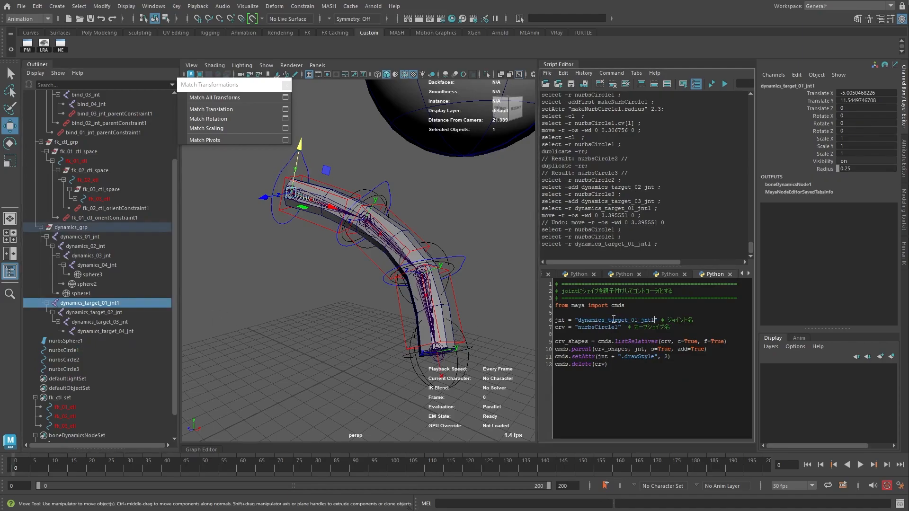
pyautogui.click(712, 84)
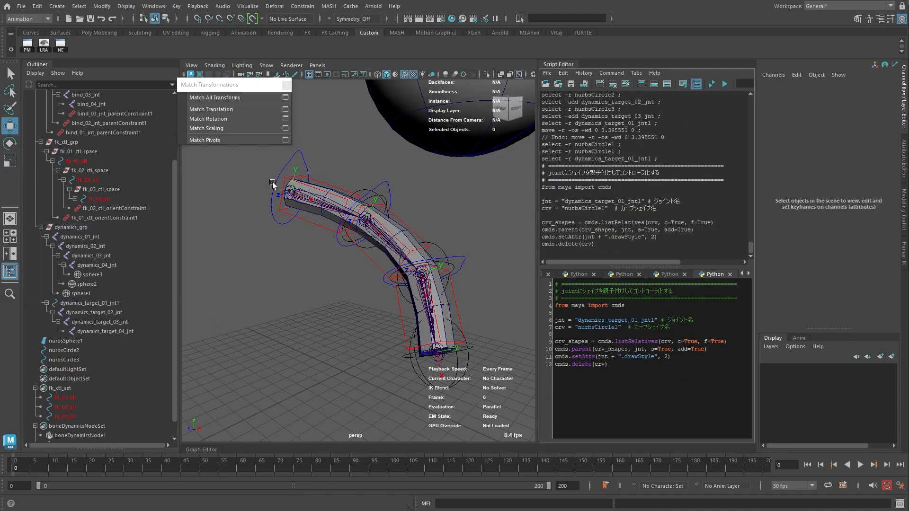
# - Try moving dynamics_target_01_jnt1 with its parented curve shape, and undo the move
pyautogui.click(94, 301)
pyautogui.moveTo(278, 318); pyautogui.dragTo(302, 251, button='middle')
pyautogui.hotkey('ctrl', 'z')
# - Set the script's crv to nurbsCircle2 and jnt to dynamics_target_02_jnt, and run it to parent the shape
pyautogui.click(72, 350)
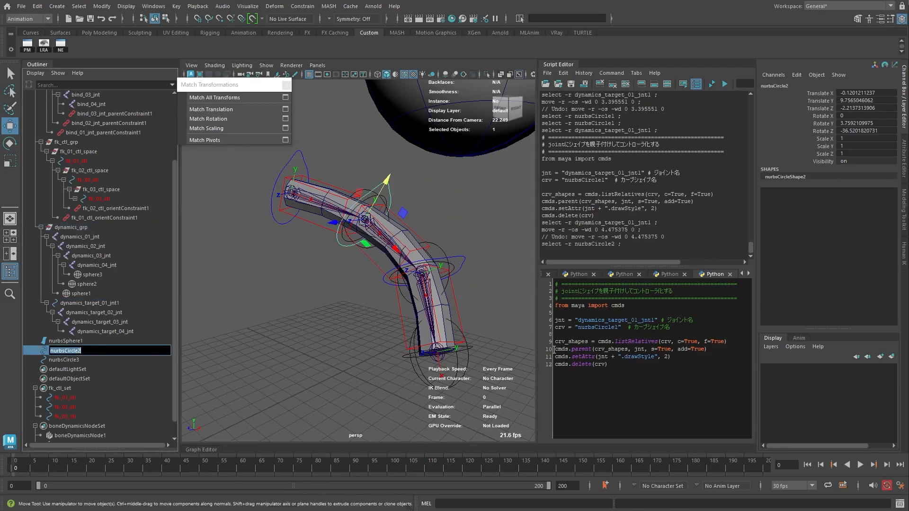
pyautogui.press('BackSpace')
pyautogui.write('2')
pyautogui.click(90, 303)
pyautogui.click(100, 313)
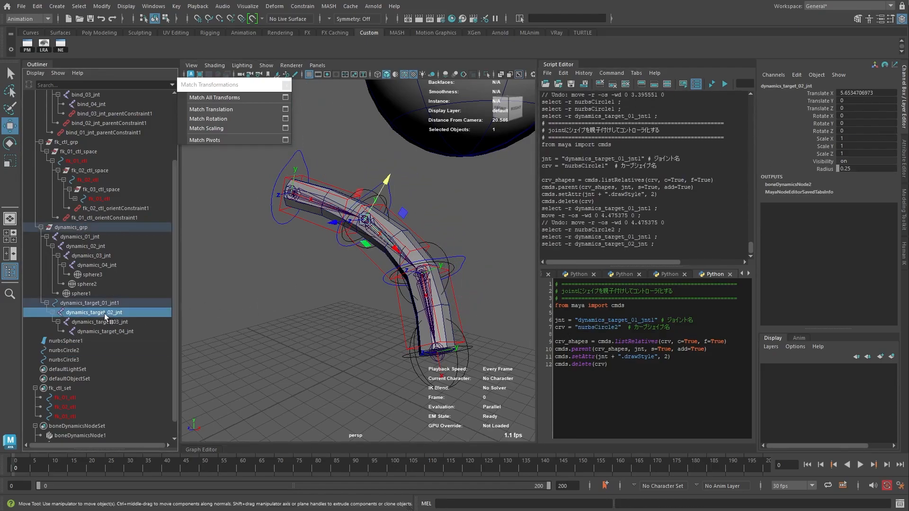
pyautogui.doubleClick(611, 320)
pyautogui.write('dynamics_target_02_jnt')
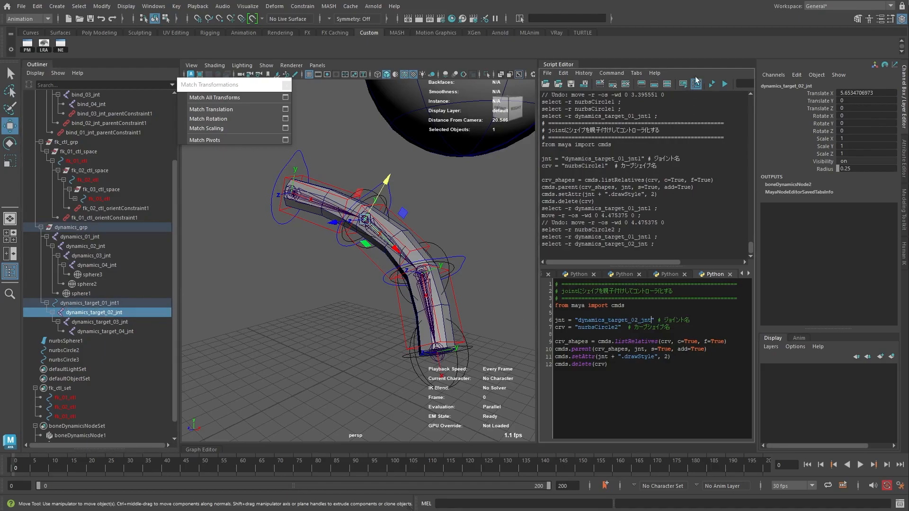
pyautogui.click(711, 85)
# - Try moving dynamics_target_01_jnt1 to check both parented curve shapes, and undo the move
pyautogui.click(100, 303)
pyautogui.moveTo(300, 145); pyautogui.dragTo(303, 114)
pyautogui.hotkey('ctrl', 'z')
# - Set the script's jnt to dynamics_target_03_jnt and crv to nurbsCircle3, and run it to parent the shape
pyautogui.click(635, 320)
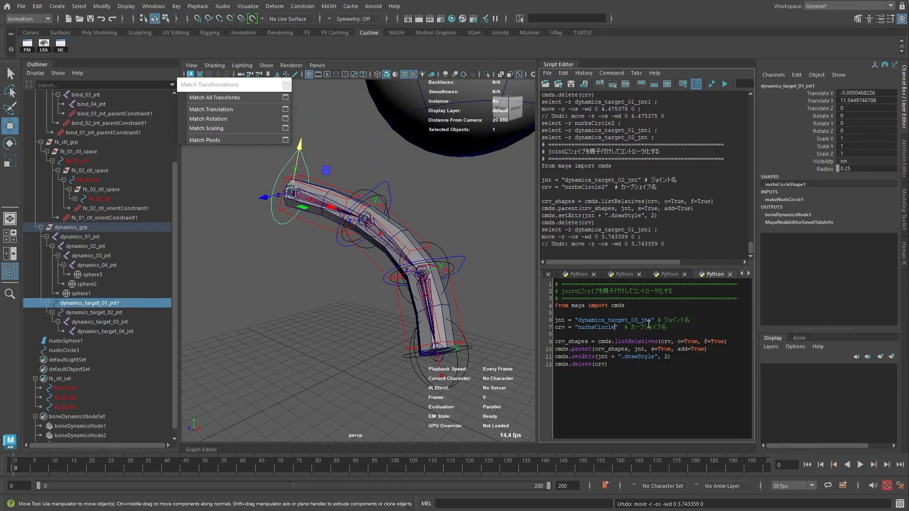
pyautogui.click(711, 85)
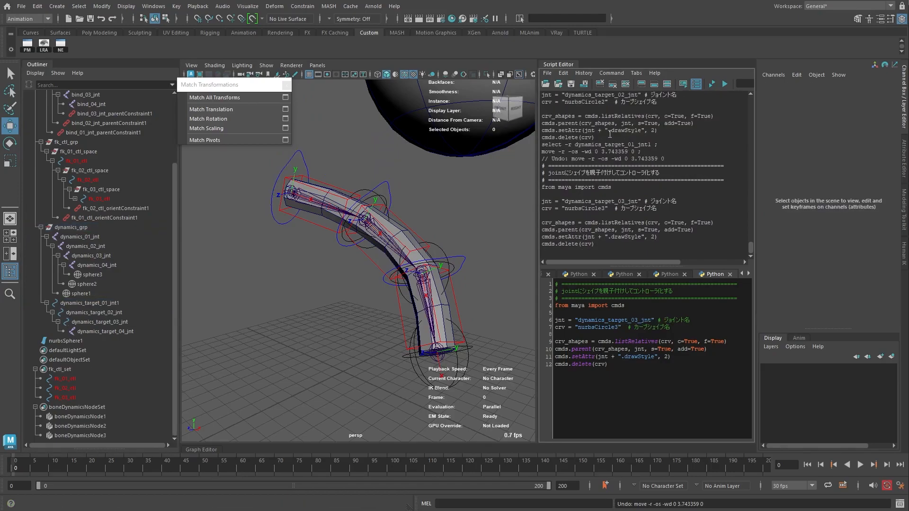
# - Try moving dynamics_target_01_jnt1 to check all three parented curve shapes, and undo the move
pyautogui.click(96, 304)
pyautogui.moveTo(290, 299); pyautogui.dragTo(256, 222, button='middle')
pyautogui.hotkey('ctrl', 'z')
# - Hide dynamics_target_04_jnt at the end of the target chain
pyautogui.click(127, 331)
pyautogui.press('h')
# - Key the rotation of dynamics_target_01_jnt1, dynamics_target_02_jnt and dynamics_target_03_jnt at frame 0, and advance to frame 20
pyautogui.moveTo(92, 303); pyautogui.dragTo(104, 323)
pyautogui.keyDown('alt'); pyautogui.moveTo(355, 319); pyautogui.dragTo(374, 295); pyautogui.keyUp('alt')
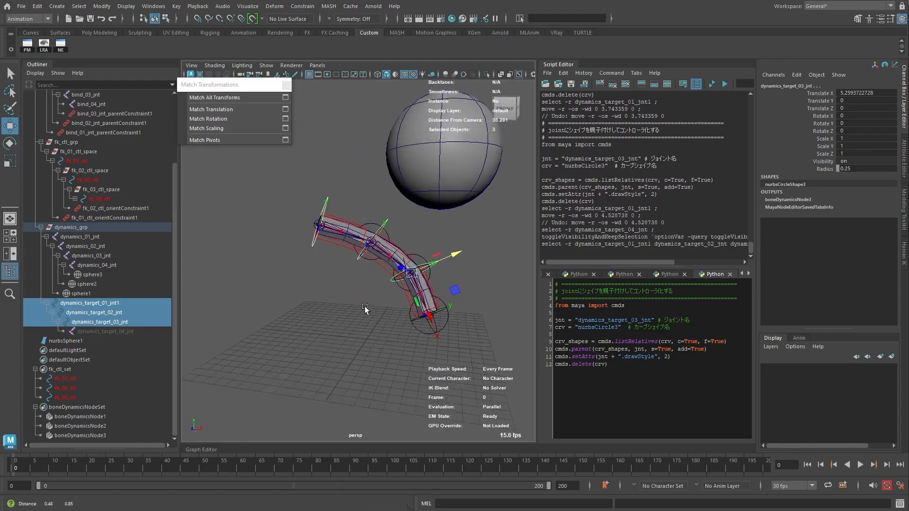
pyautogui.keyDown('alt'); pyautogui.moveTo(375, 294); pyautogui.dragTo(337, 338, button='middle'); pyautogui.keyUp('alt')
pyautogui.moveTo(2, 470); pyautogui.dragTo(87, 468)
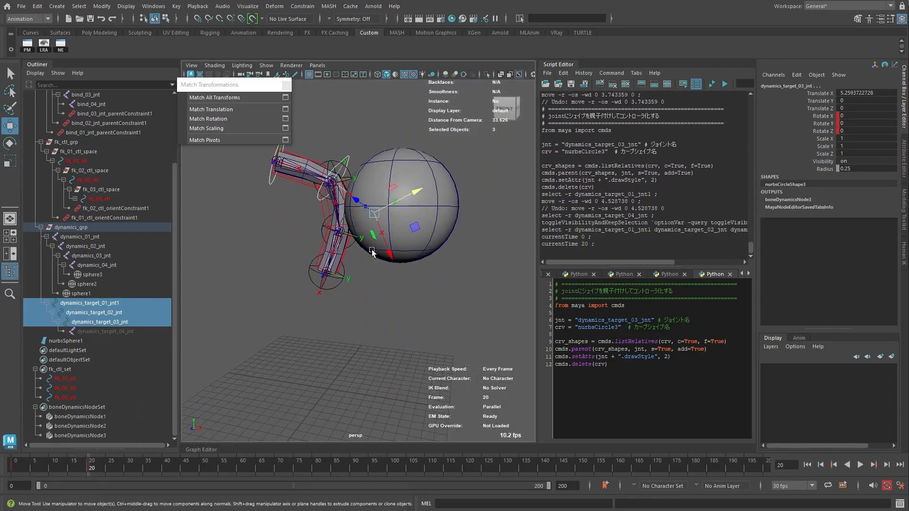
# - Rotate the three selected target joints about 41 degrees around Z at frame 20
pyautogui.press('e')
pyautogui.moveTo(412, 228); pyautogui.dragTo(457, 199)
pyautogui.keyDown('alt'); pyautogui.moveTo(456, 200); pyautogui.dragTo(421, 201, button='right'); pyautogui.keyUp('alt')
pyautogui.keyDown('alt'); pyautogui.moveTo(422, 202); pyautogui.dragTo(442, 256, button='middle'); pyautogui.keyUp('alt')
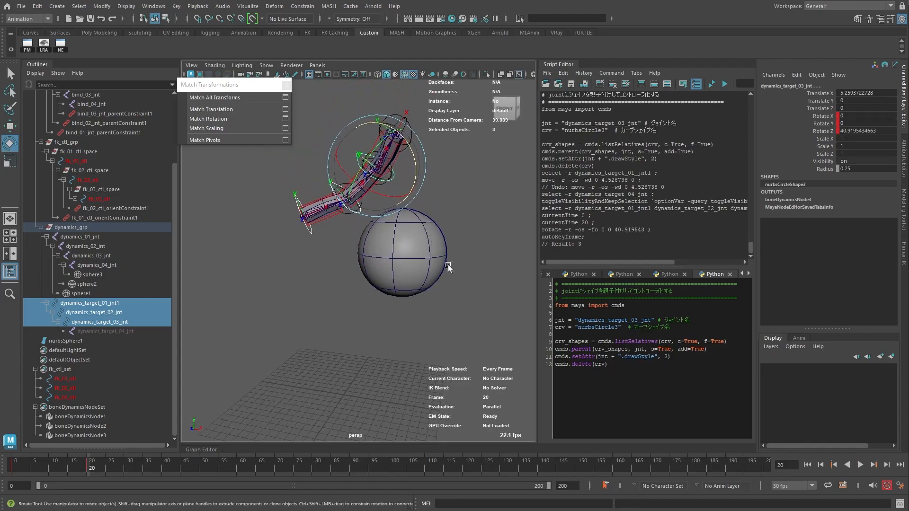
# - Play the animation from the start twice to check how the dynamics chain follows the rotating target joints, and return to frame 0
pyautogui.click(808, 466)
pyautogui.click(860, 466)
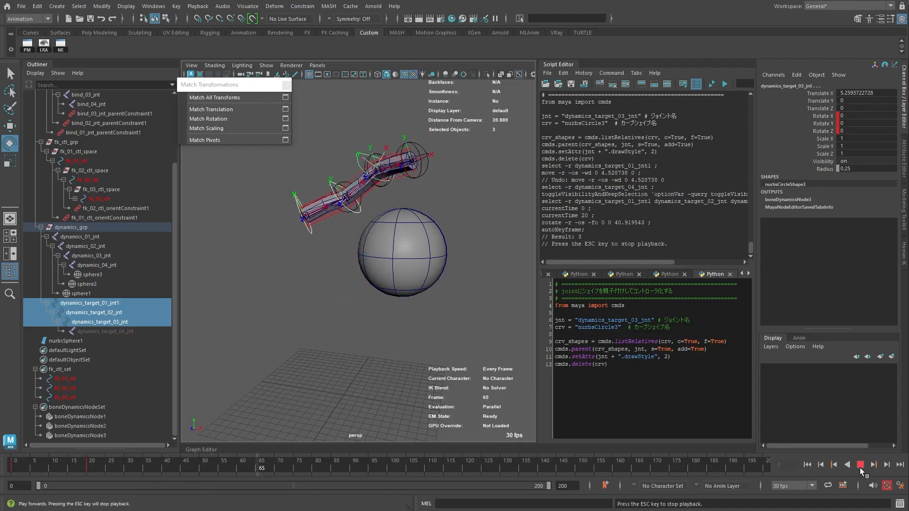
pyautogui.click(859, 466)
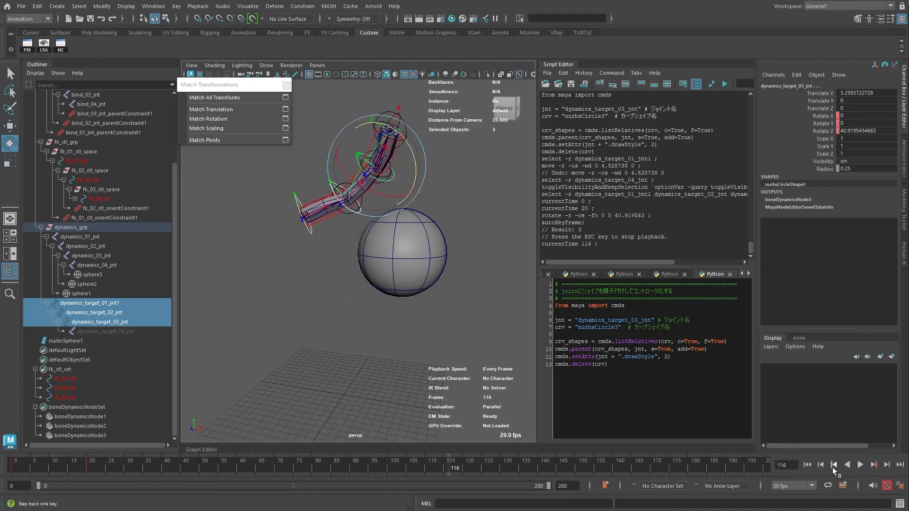
pyautogui.click(810, 467)
pyautogui.click(860, 466)
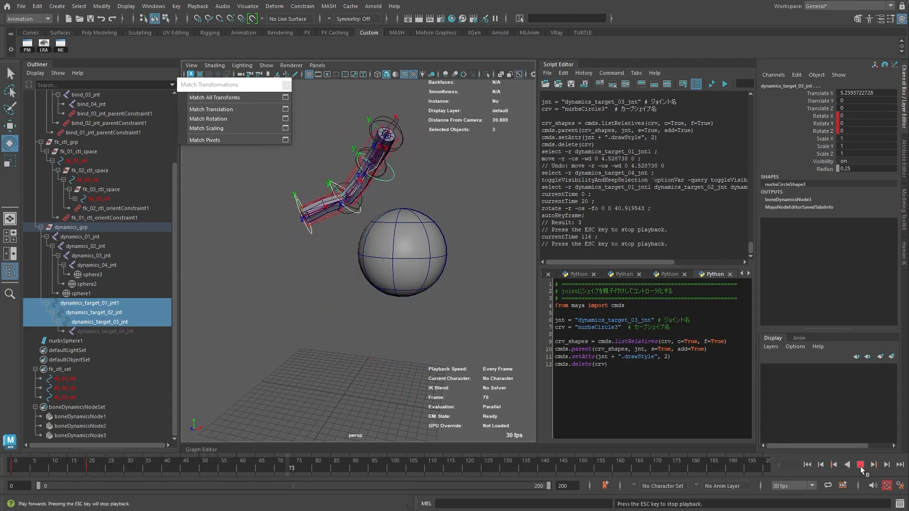
pyautogui.click(859, 466)
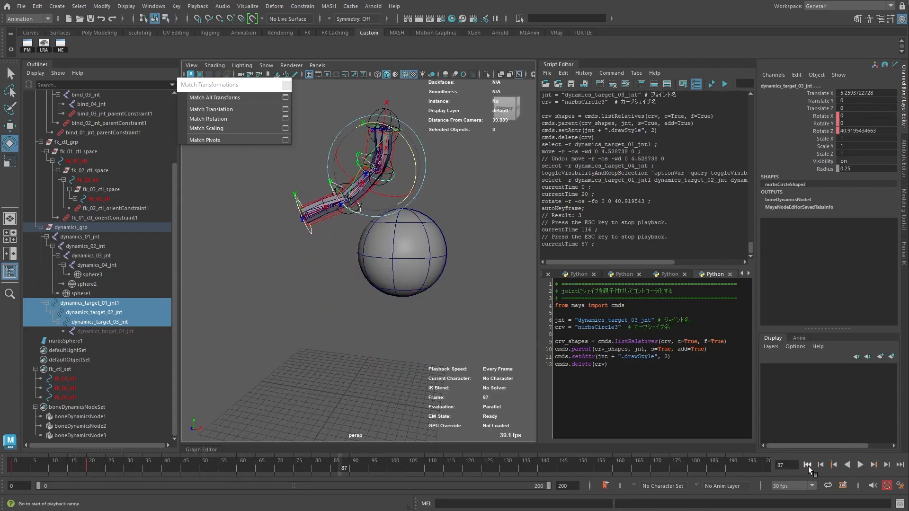
pyautogui.click(808, 467)
# - Bake the Rotate X, Y and Z channels of fk_01_ctl, fk_02_ctl and fk_03_ctl over the time slider range to BaseAnimation, sampling by 1
pyautogui.click(487, 393)
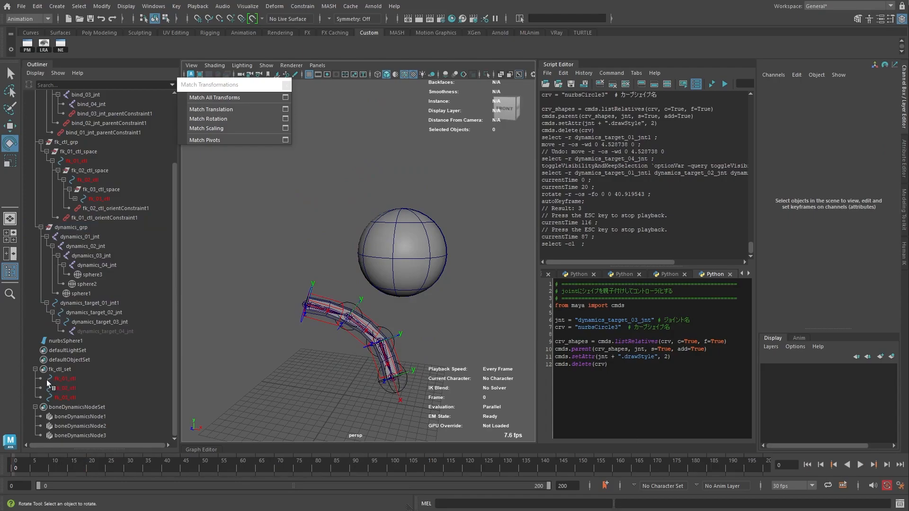
pyautogui.click(70, 382)
pyautogui.moveTo(69, 383); pyautogui.dragTo(70, 394)
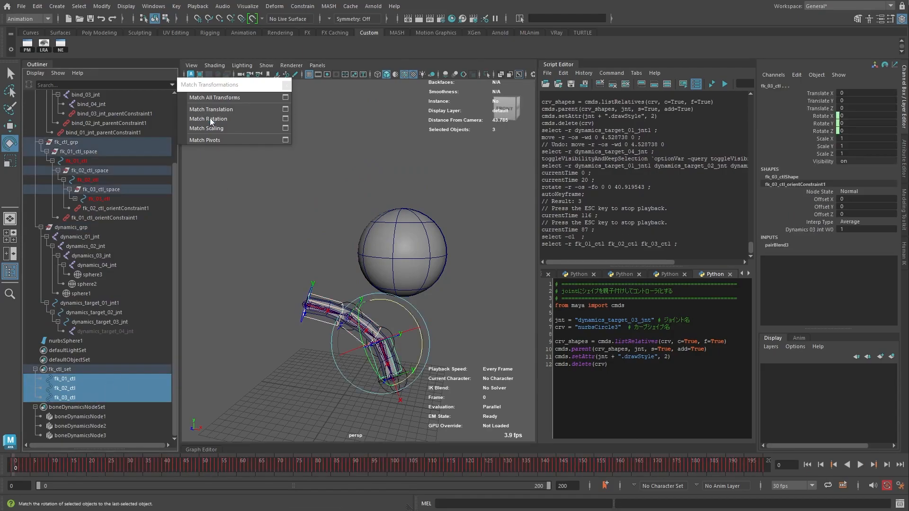
pyautogui.click(176, 7)
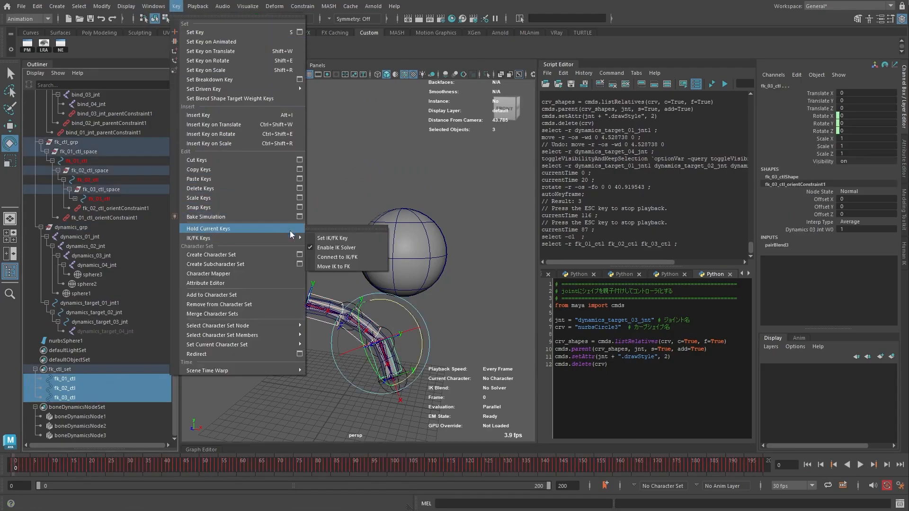
pyautogui.click(301, 217)
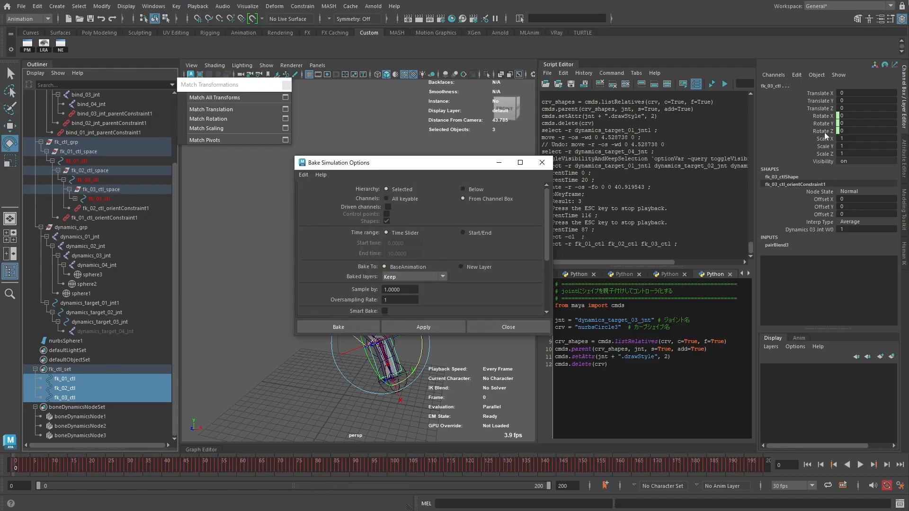
pyautogui.click(827, 118)
pyautogui.click(338, 327)
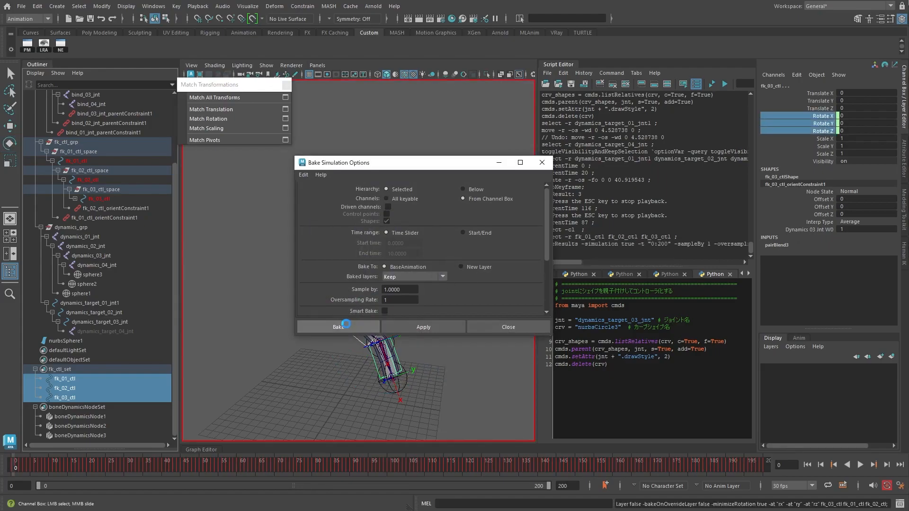
# - Hide dynamics_grp and play through the baked FK animation, returning to frame 0
pyautogui.click(335, 341)
pyautogui.press('e')
pyautogui.moveTo(34, 466)
pyautogui.mouseDown()
pyautogui.moveTo(15, 466)
pyautogui.moveTo(51, 465)
pyautogui.mouseUp()
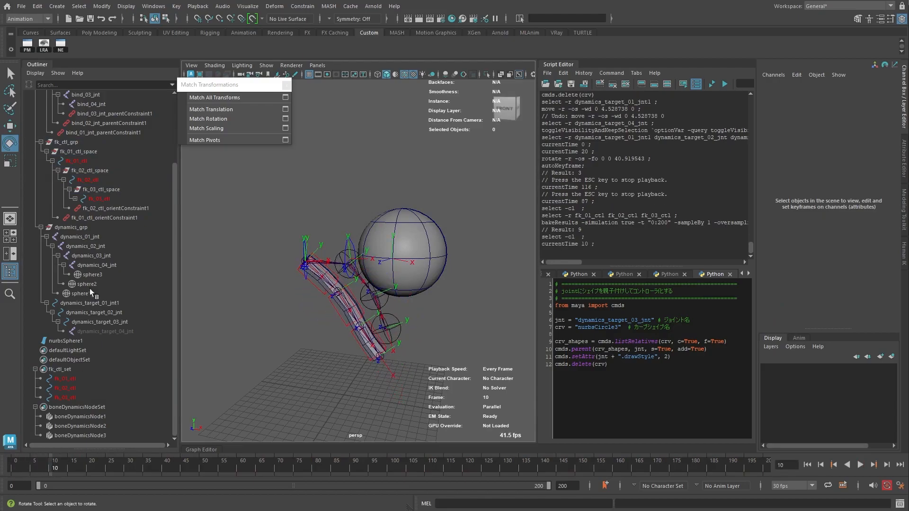
pyautogui.click(88, 228)
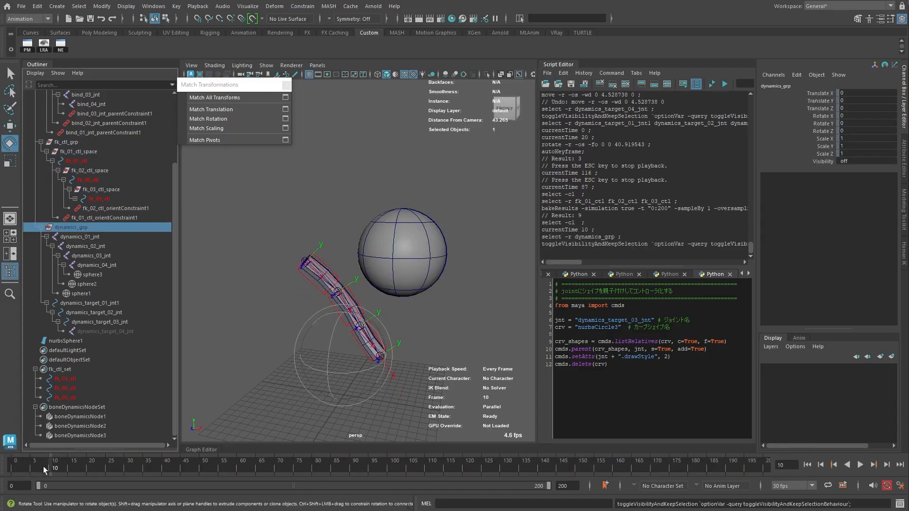
pyautogui.hotkey('alt', 'v')
pyautogui.moveTo(118, 468)
pyautogui.mouseDown()
pyautogui.moveTo(435, 465)
pyautogui.moveTo(16, 465)
pyautogui.mouseUp()
# - Examine the baked rotation curves of fk_01_ctl, fk_02_ctl and fk_03_ctl in the Graph Editor while scrubbing to frame 130
pyautogui.click(64, 379)
pyautogui.moveTo(64, 379); pyautogui.dragTo(83, 410)
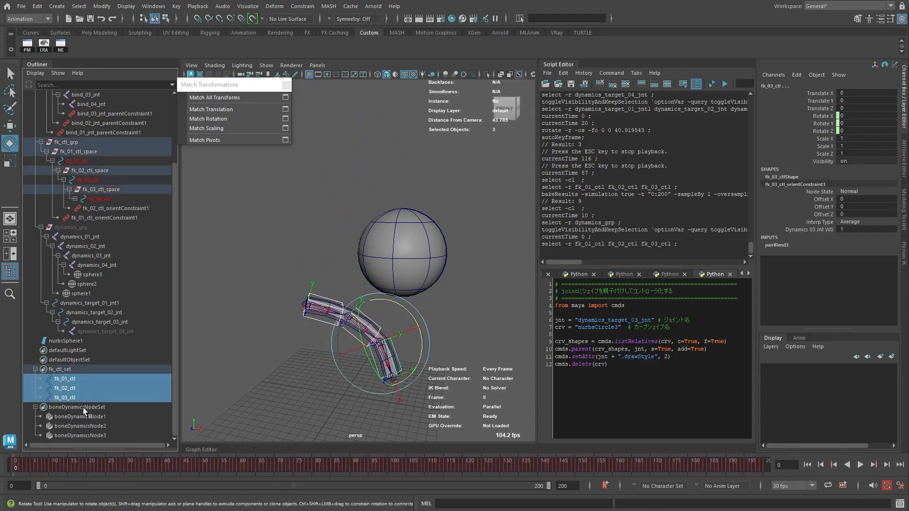
pyautogui.click(195, 450)
pyautogui.moveTo(14, 466); pyautogui.dragTo(427, 453)
pyautogui.press('Escape')
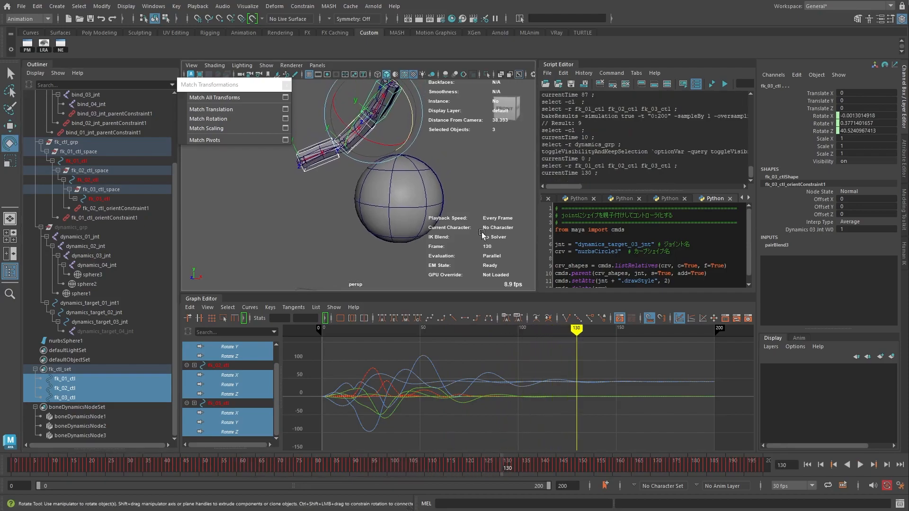